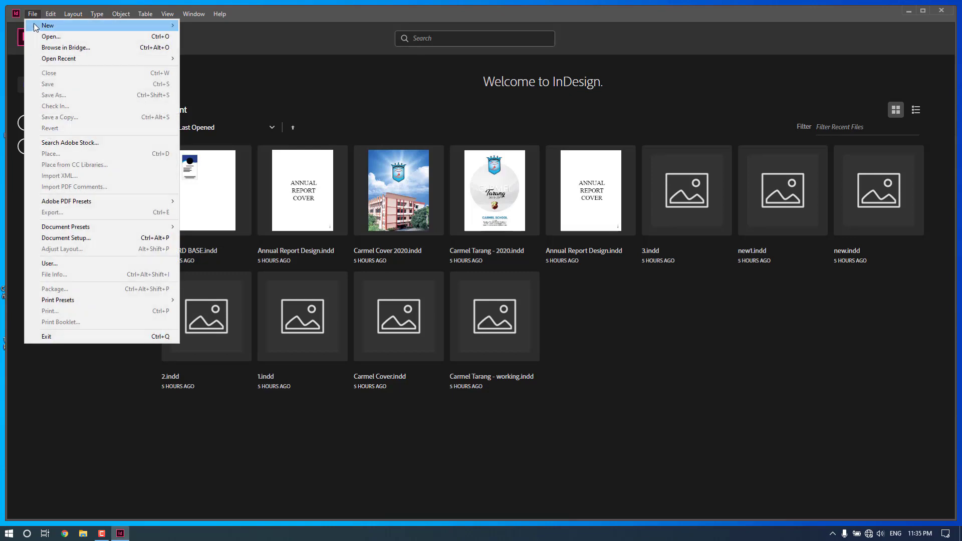
- Create a default 215.9 × 279.4 mm document and draw a text frame about 110 × 105 mm near the page's upper-left margin corner
click(219, 26)
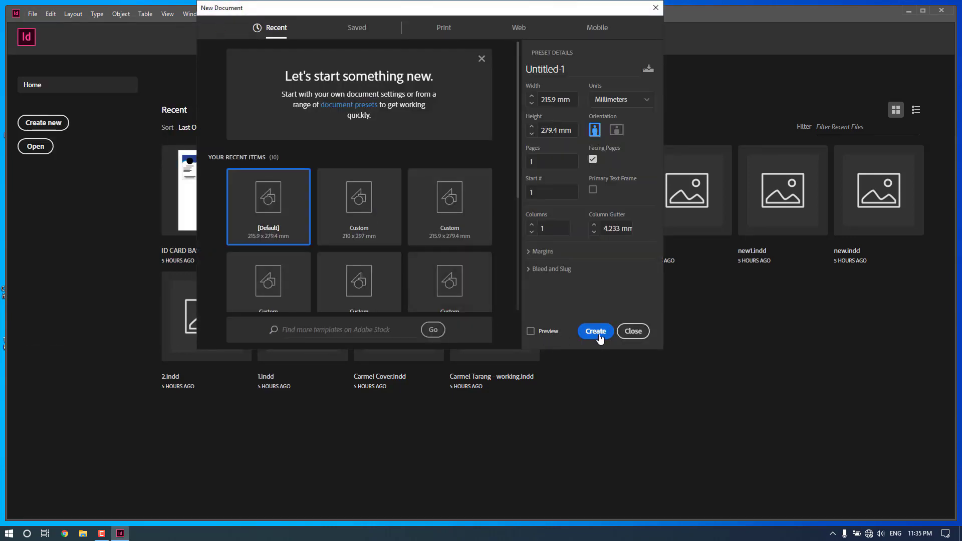
click(601, 332)
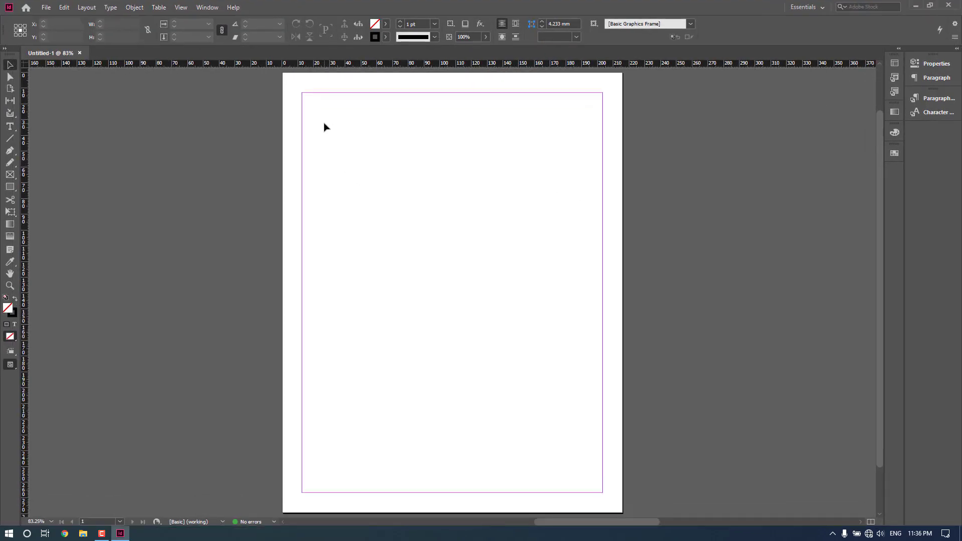
key(z)
drag(277, 82, 638, 321)
click(10, 127)
drag(171, 99, 500, 411)
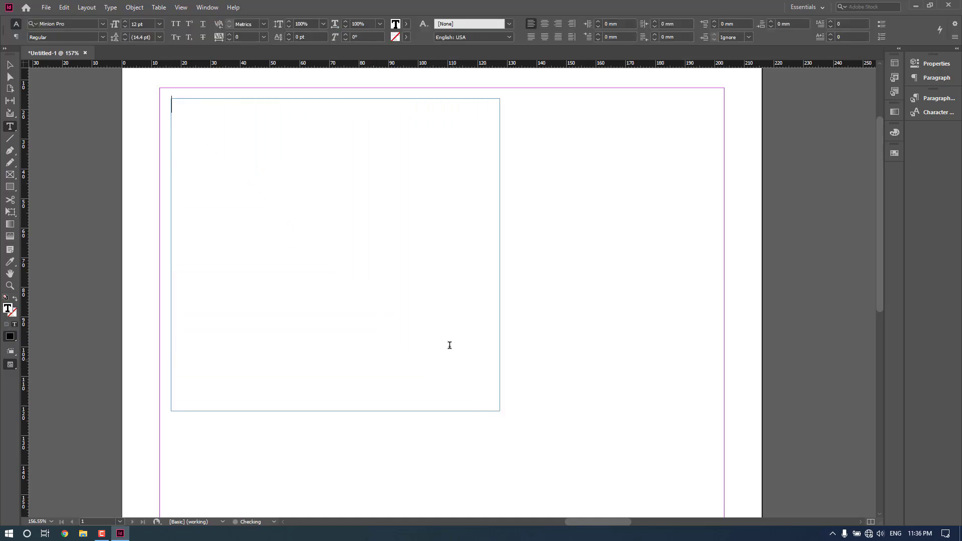
- Show the Character Styles list
click(207, 7)
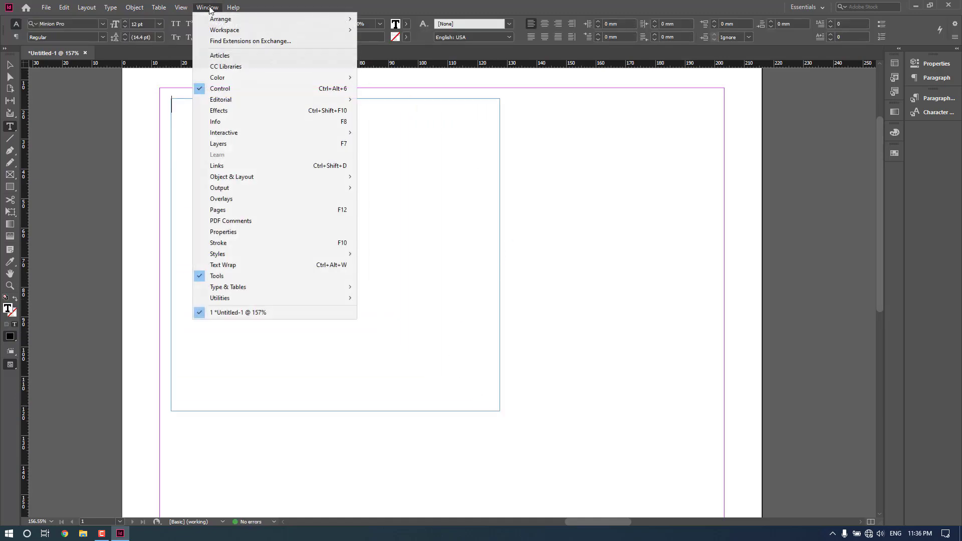
mouse_move(225, 255)
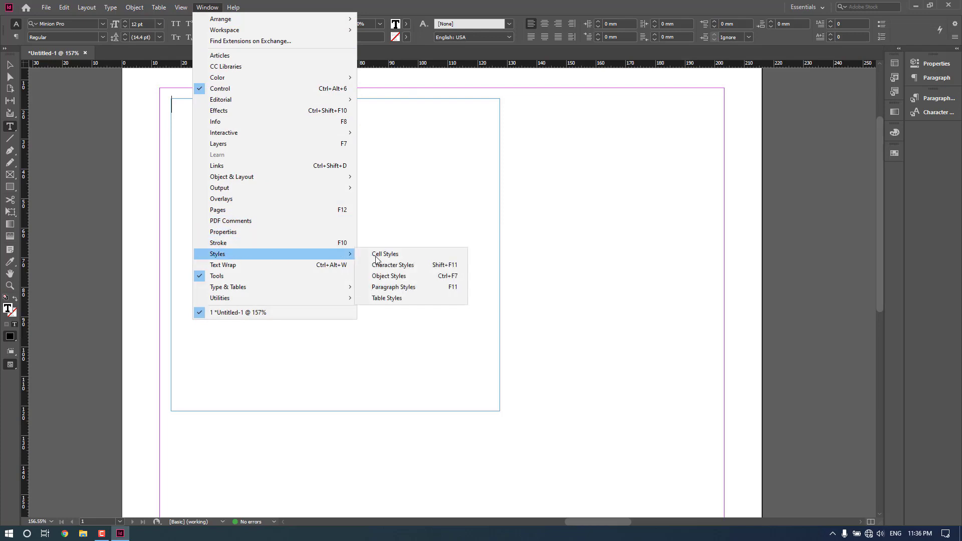
click(417, 270)
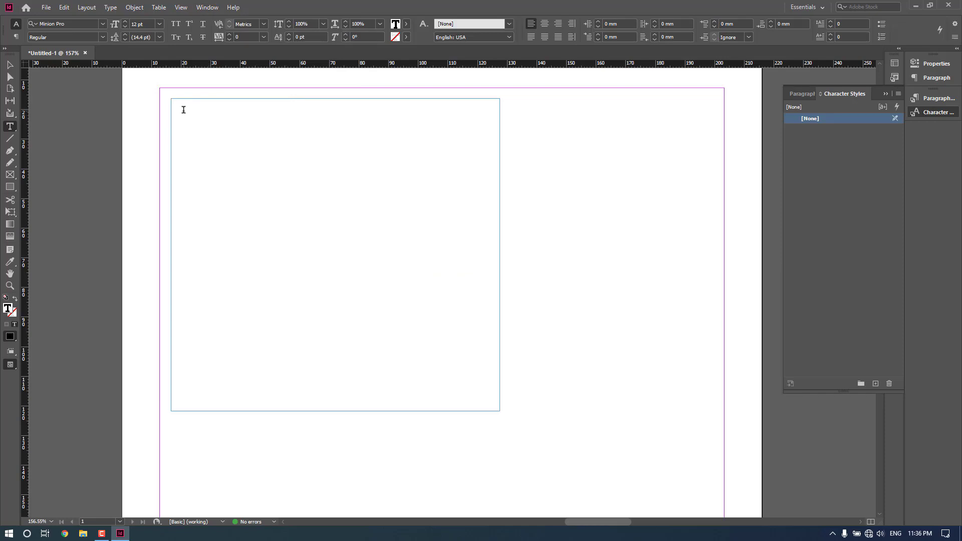
- Set the new frame's text font to Arial Regular at 13 pt
click(70, 23)
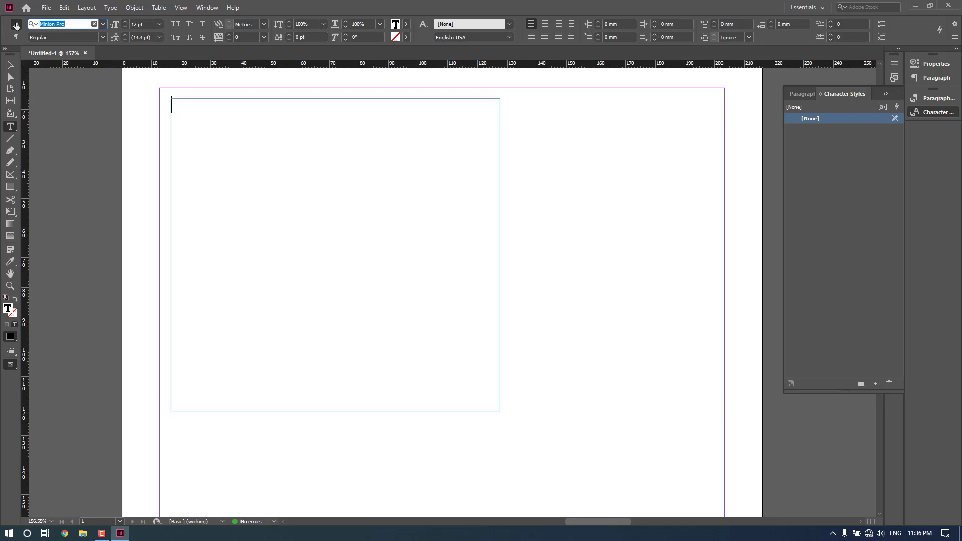
text(arrial)
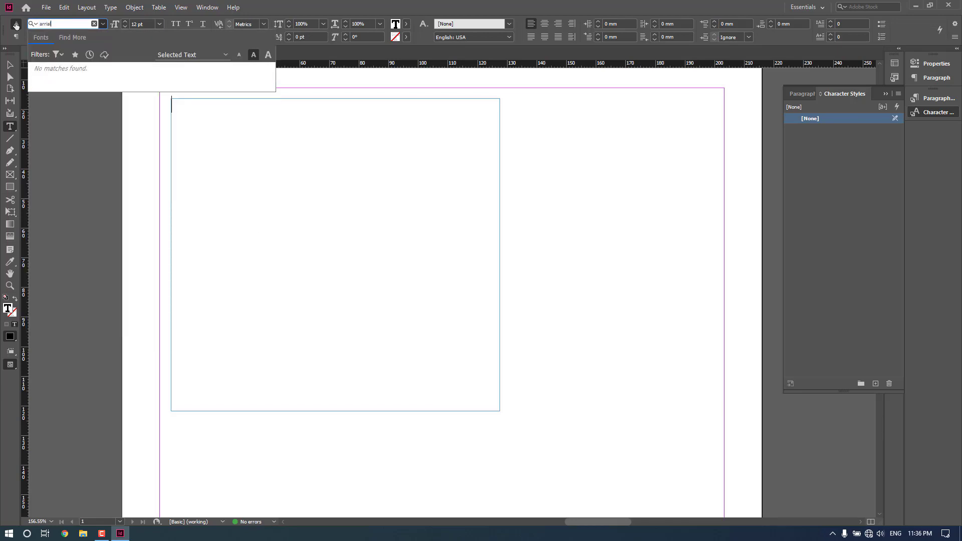
key(BackSpace)
key(BackSpace)
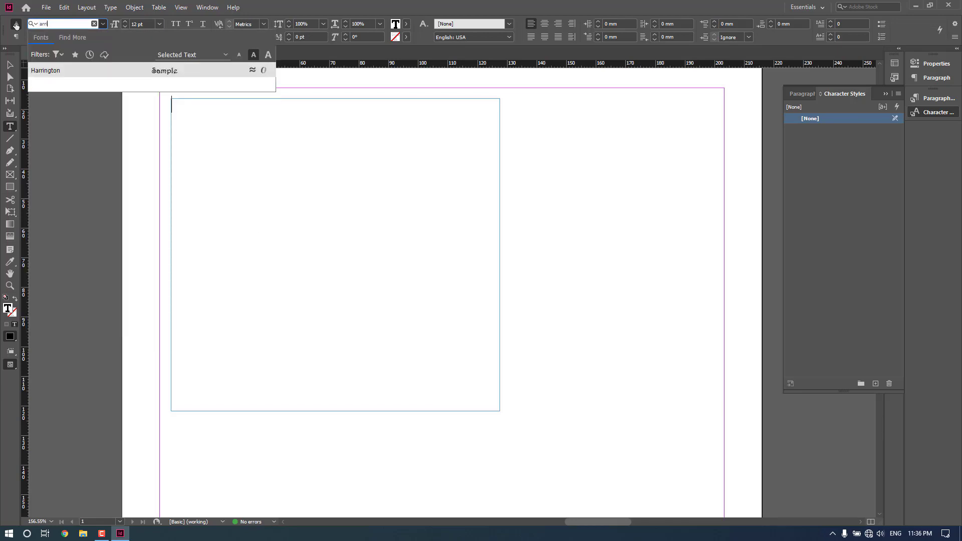
key(BackSpace)
text(ial)
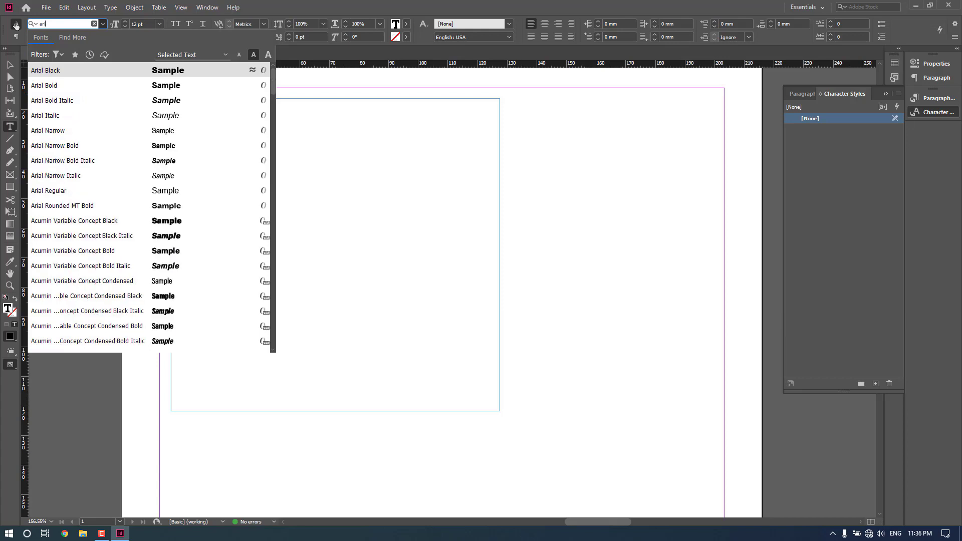
click(150, 191)
click(149, 24)
text(13)
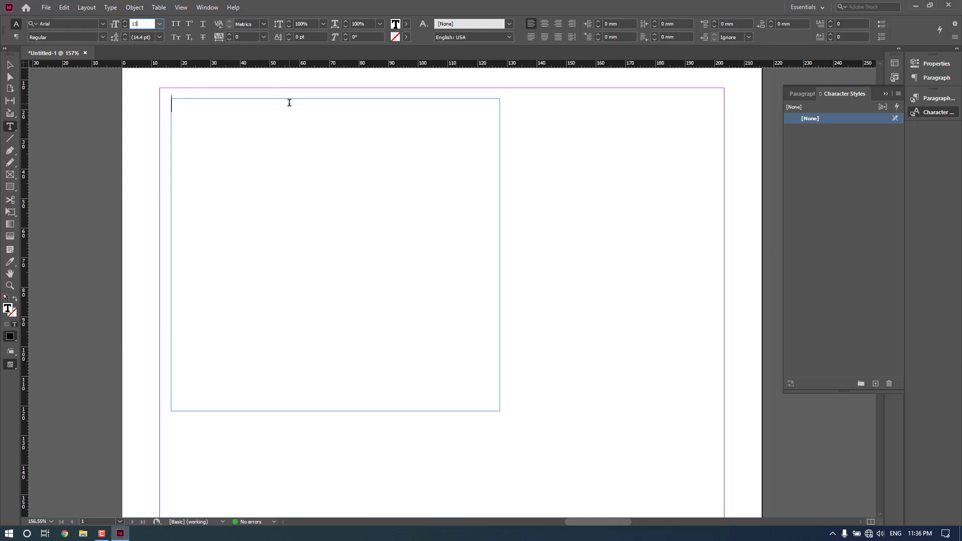
key(Return)
- Enter the text "This is a Sample of English Text." in the frame
text(This)
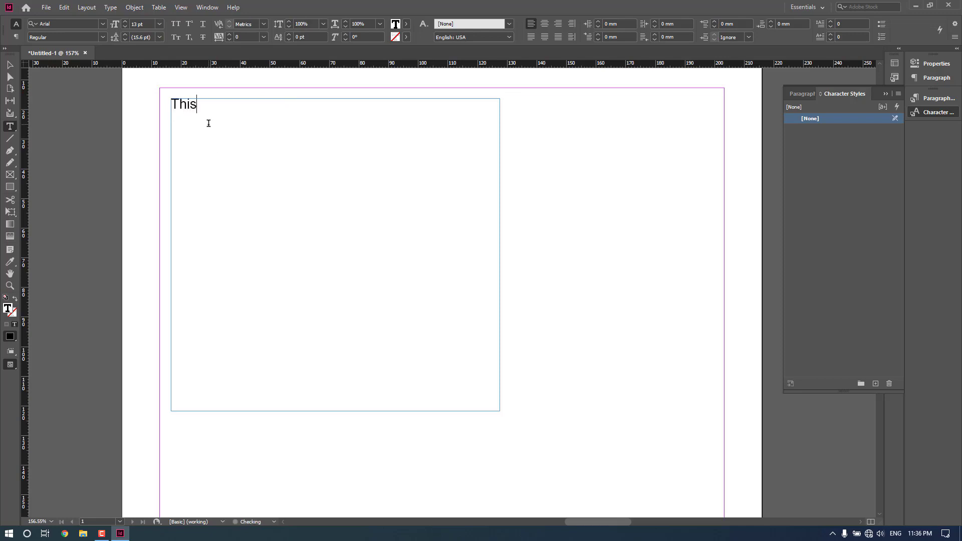
text( is a Sample )
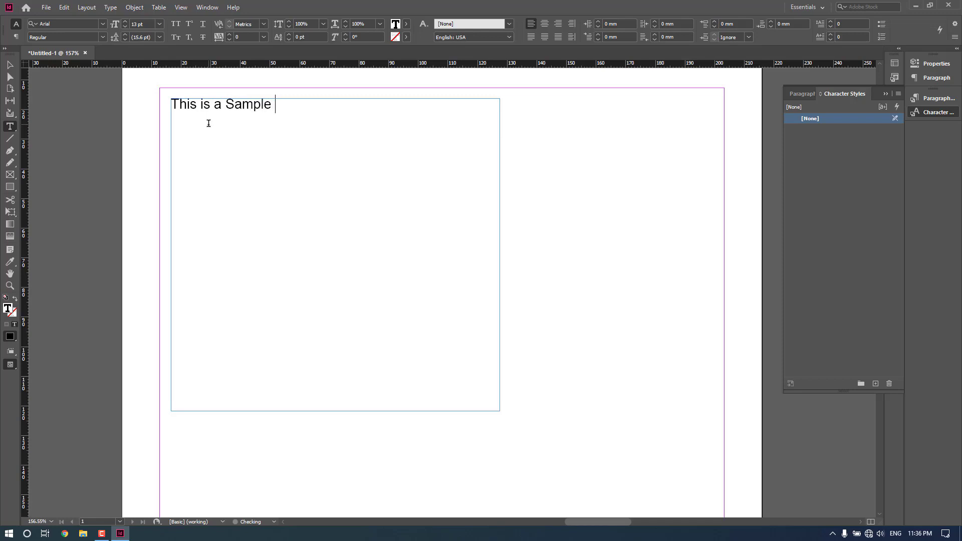
text(of English Text.)
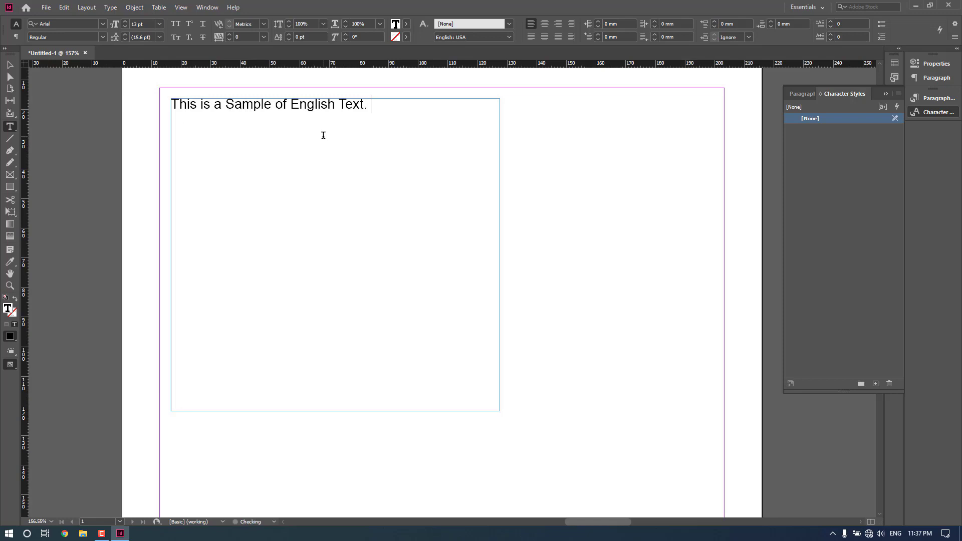
- Add ";g fgUnh" after the English sentence and format it in Kruti Dev 010 Regular as Hindi text
text(;g fgUnh)
shift+click(370, 109)
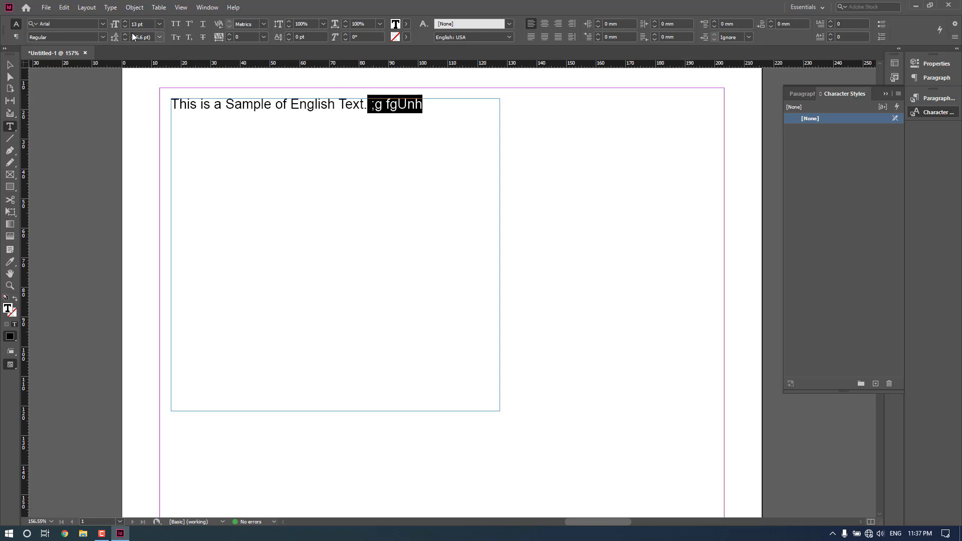
click(70, 24)
text(k)
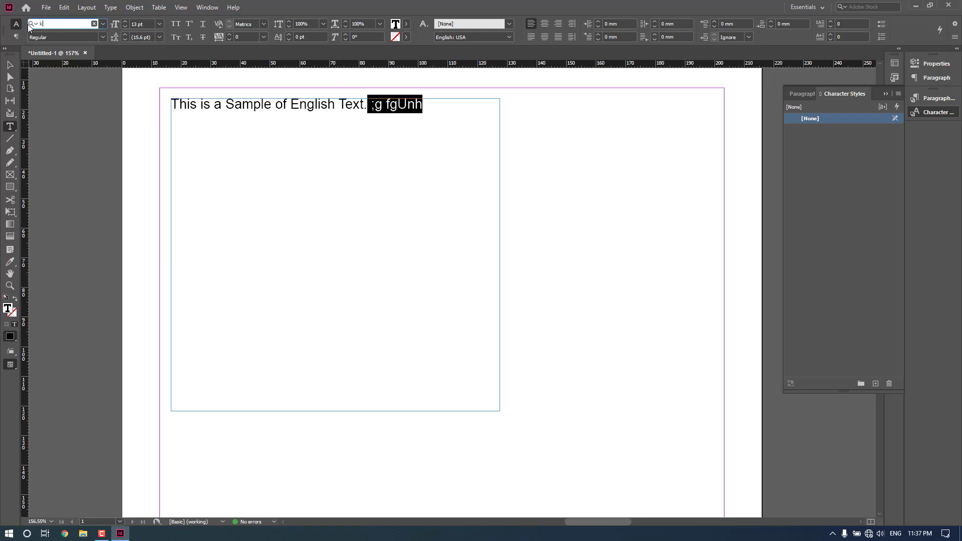
text(ruti)
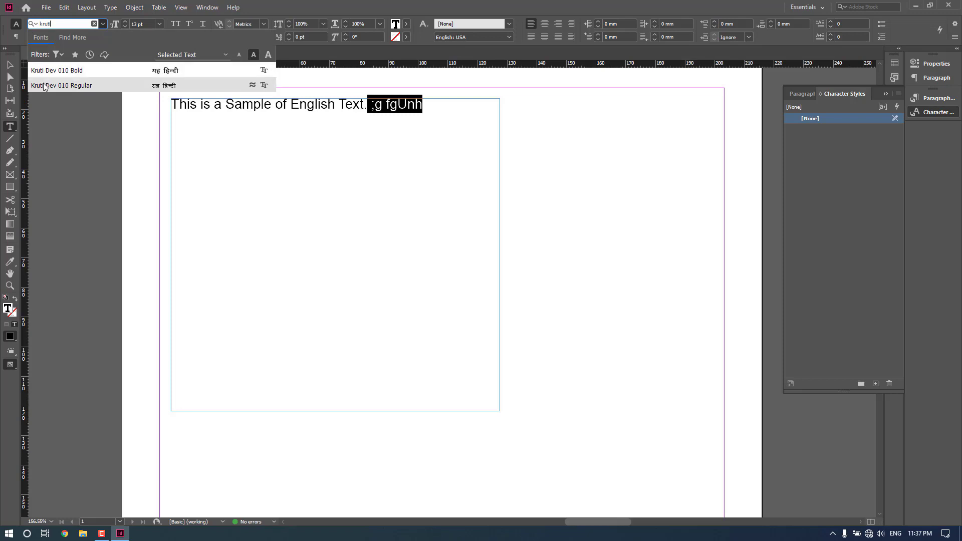
click(44, 85)
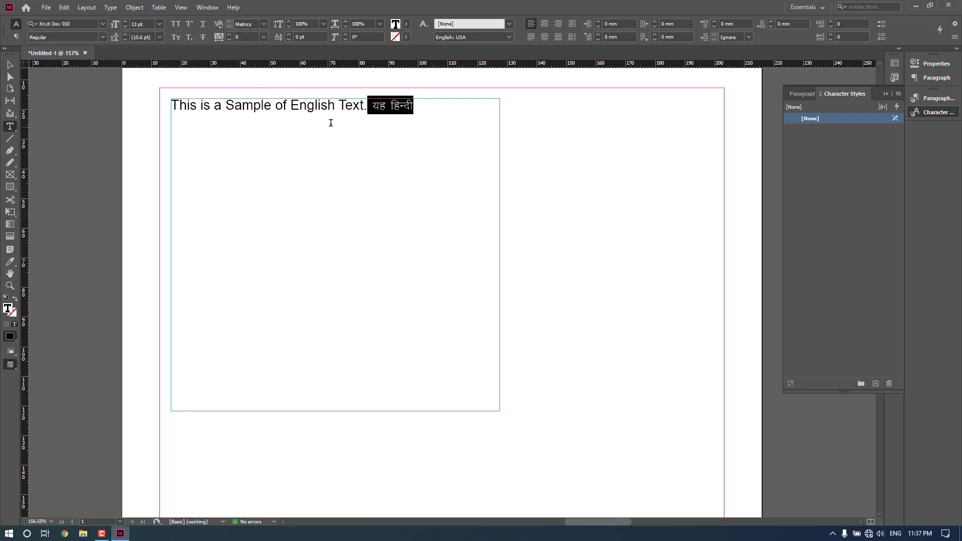
click(335, 105)
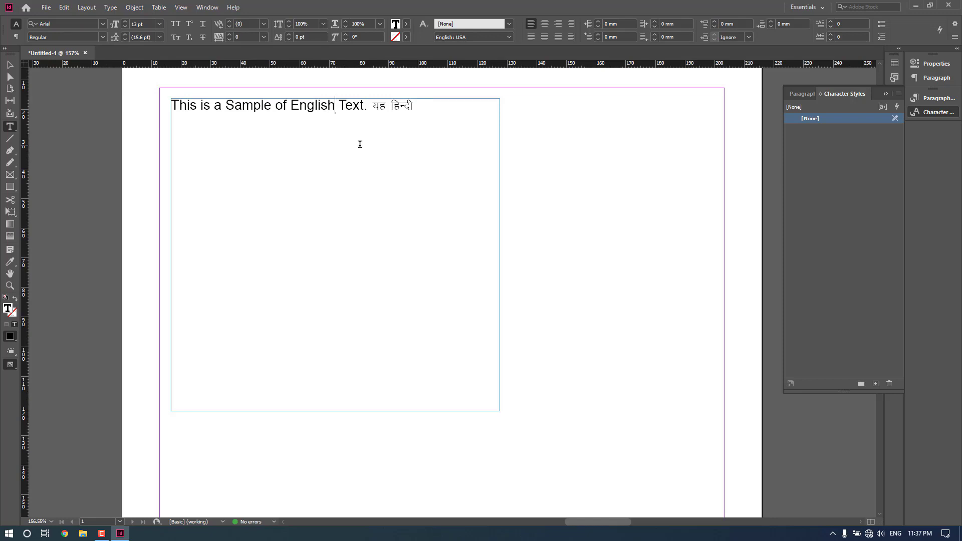
- Set the font size of the Hindi words to 16 pt
drag(414, 105, 374, 106)
click(146, 26)
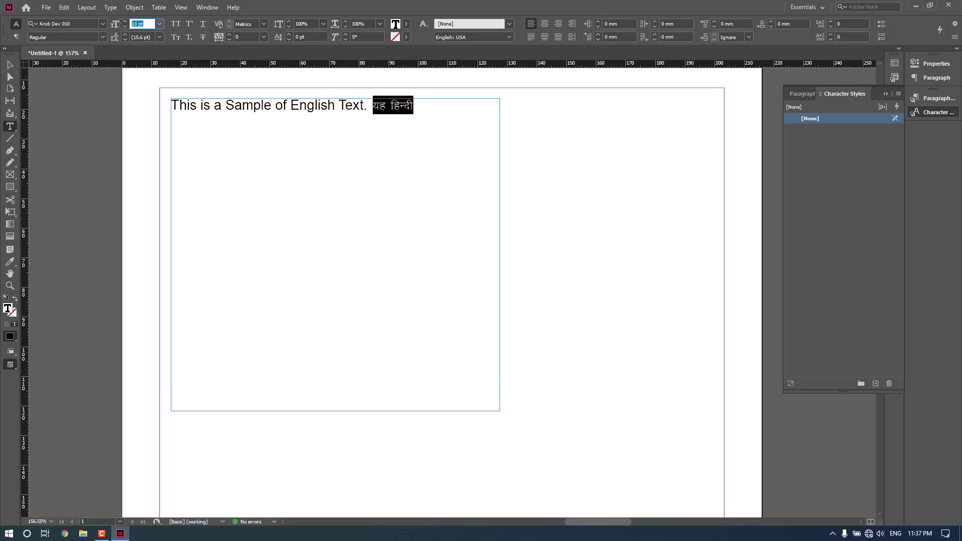
text(16)
key(Return)
click(430, 114)
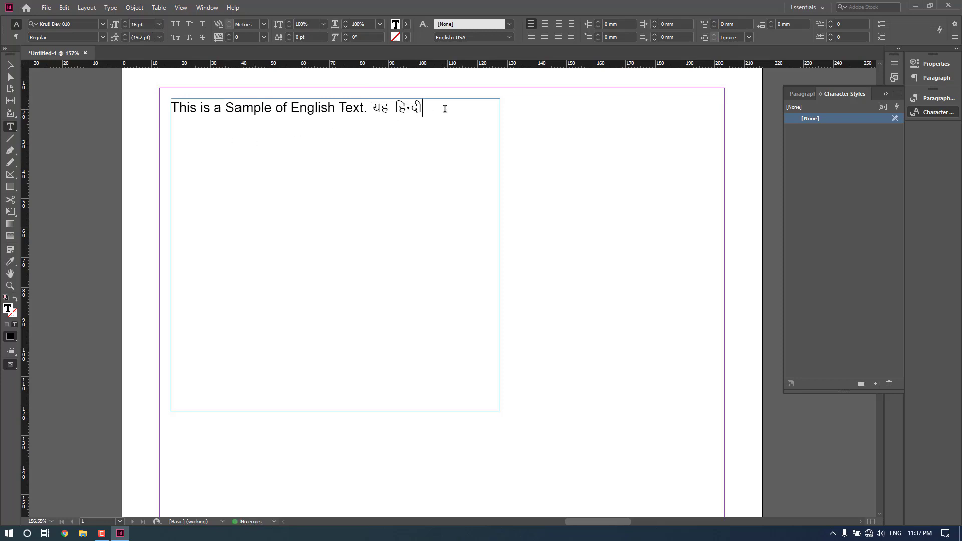
- Set the leading of the whole English and Hindi line to 17 pt
click(321, 109)
drag(217, 108, 204, 108)
click(389, 108)
drag(451, 112, 129, 38)
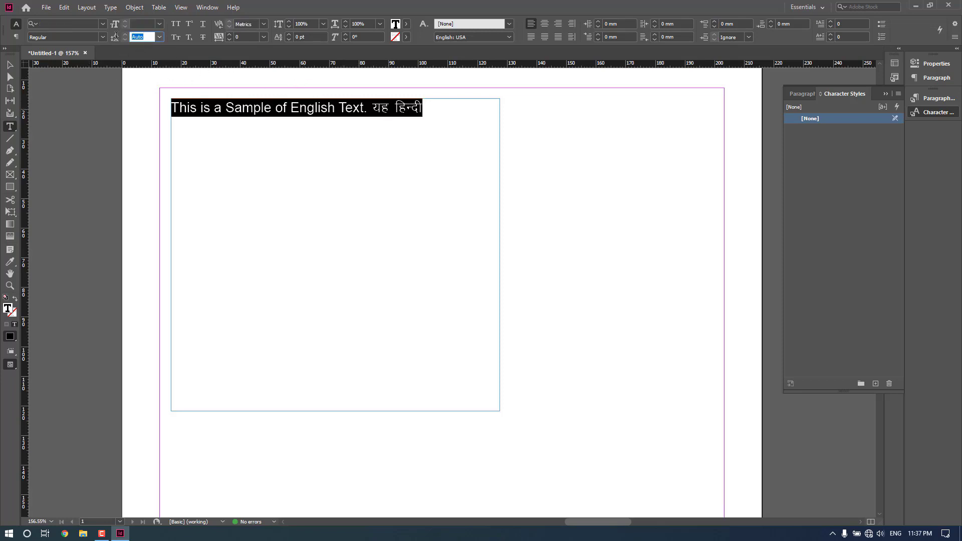
text(17)
key(Return)
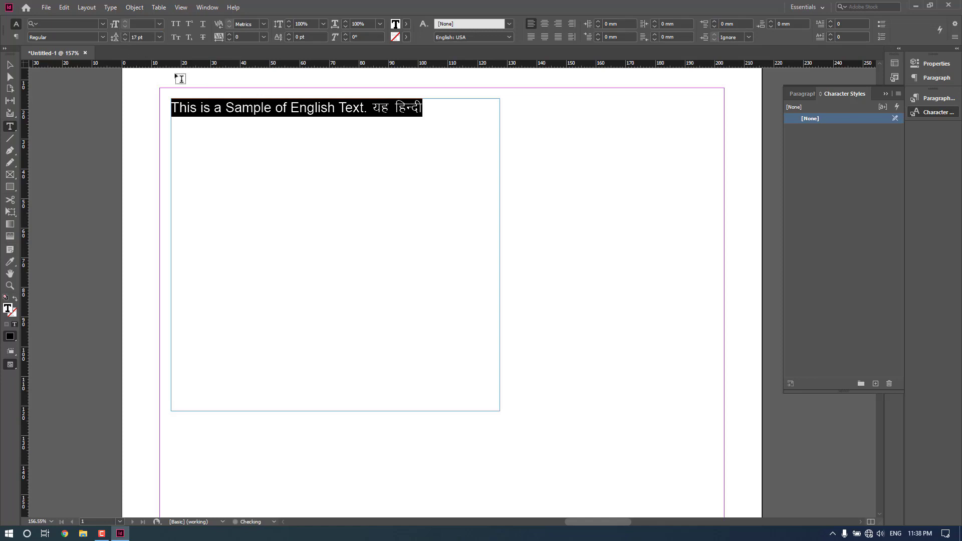
- Create a character style named Hindi from the Hindi words and assign it the shortcut Ctrl+Num 1
drag(437, 102, 377, 109)
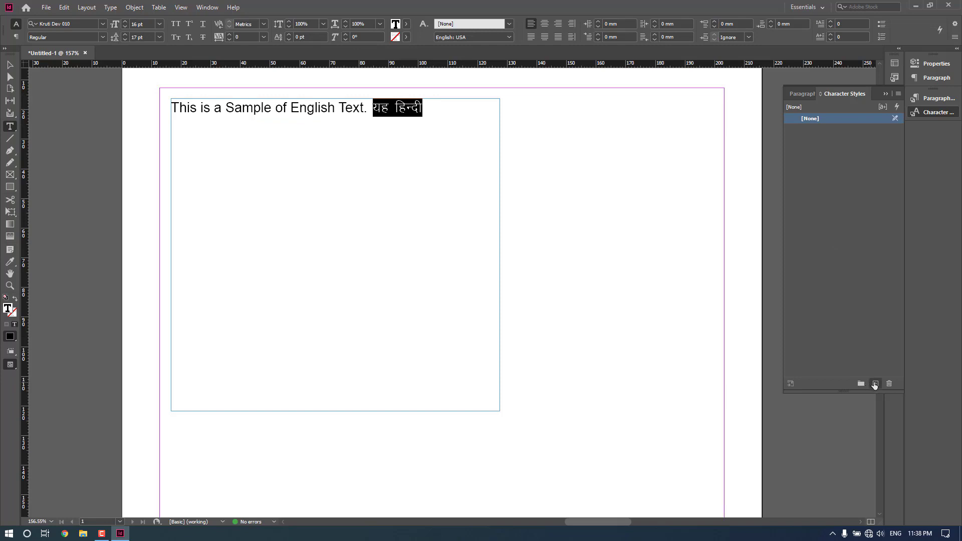
click(875, 384)
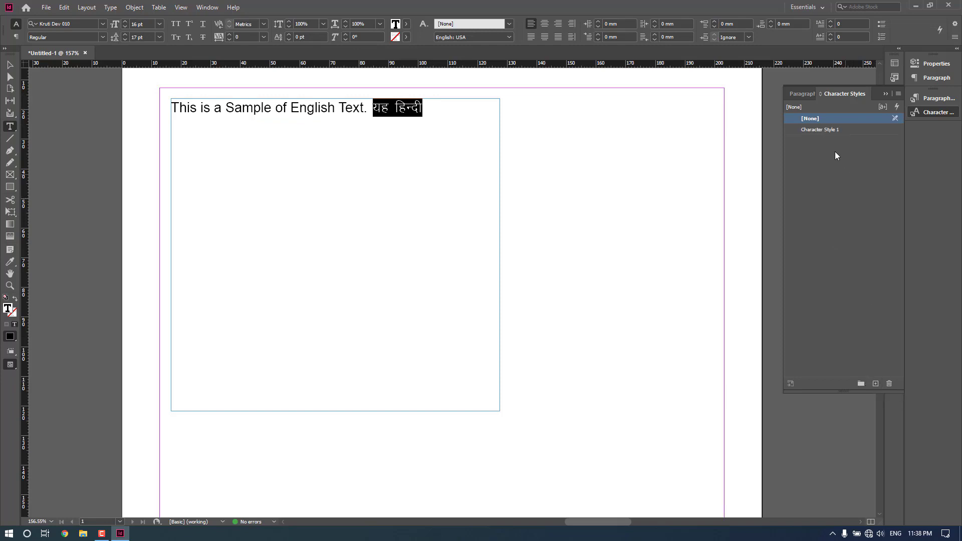
double_click(821, 129)
text(Hindi)
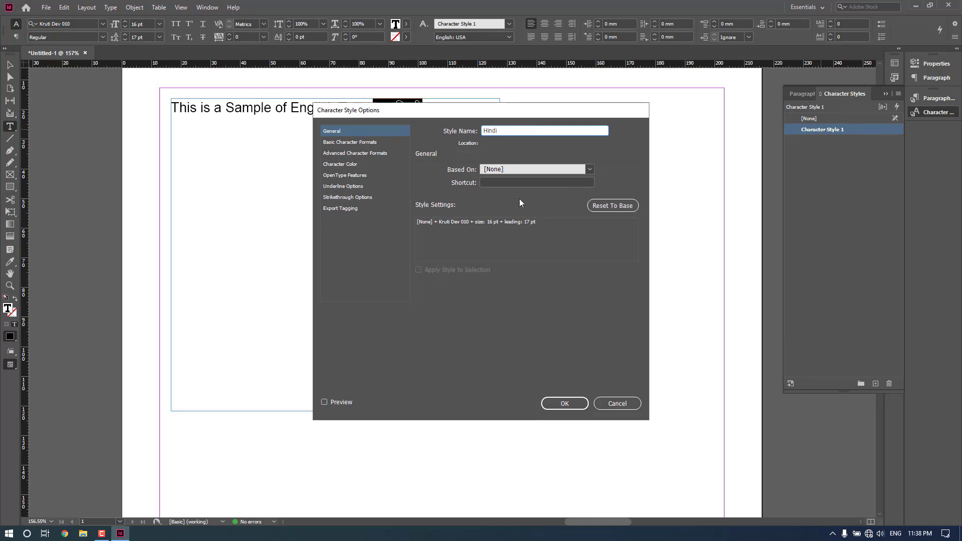
click(491, 182)
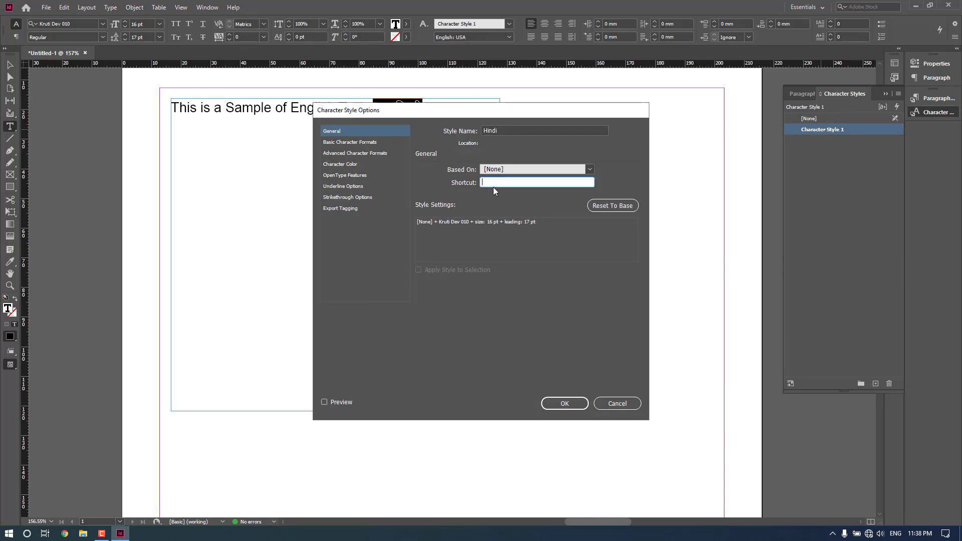
key(ctrl+KP_1)
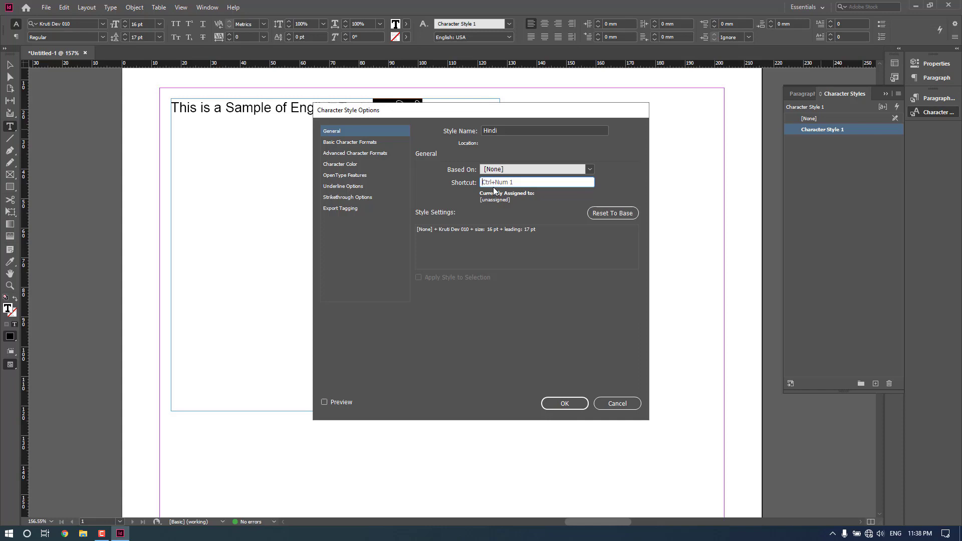
click(568, 403)
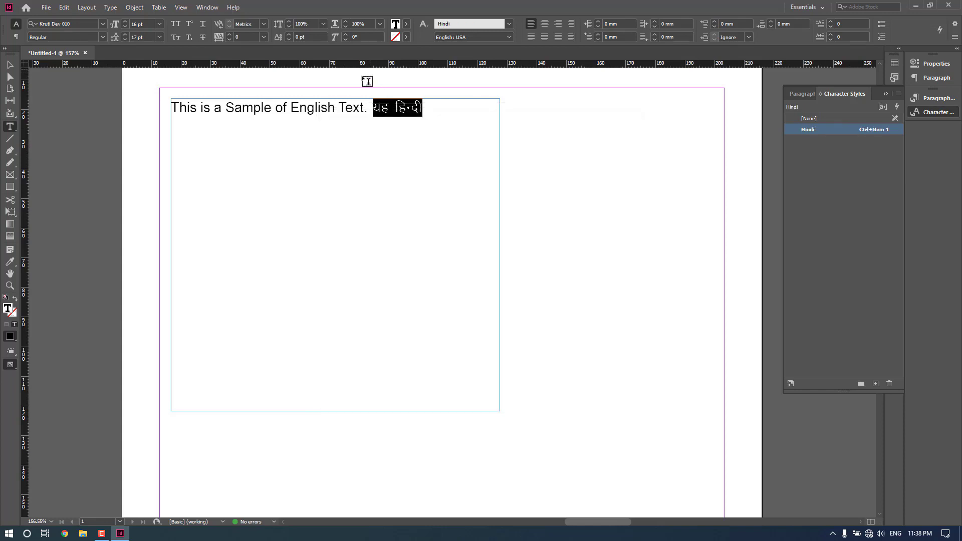
- Create a character style named English from the formatting of the word "English" and assign it the shortcut Ctrl+Num 2
drag(328, 107, 291, 108)
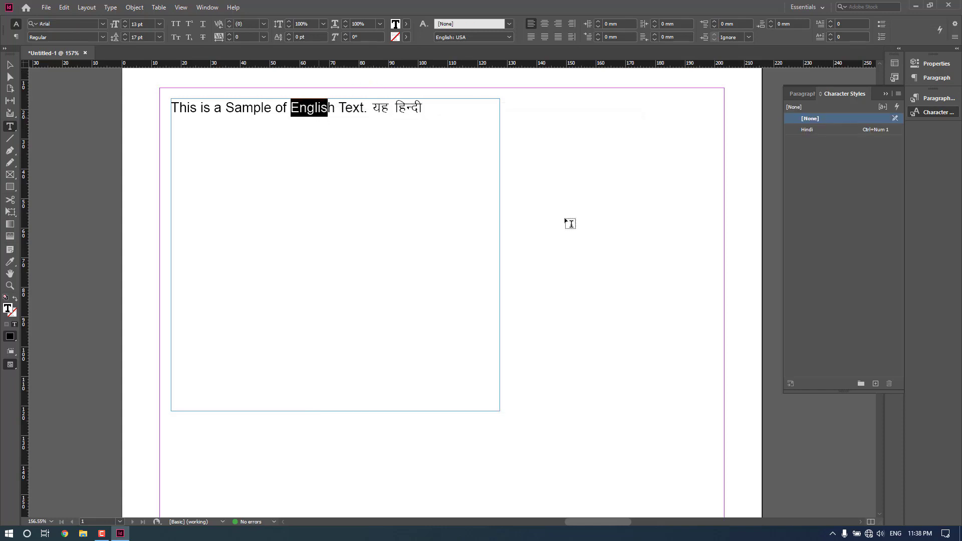
click(875, 384)
double_click(822, 141)
text(English)
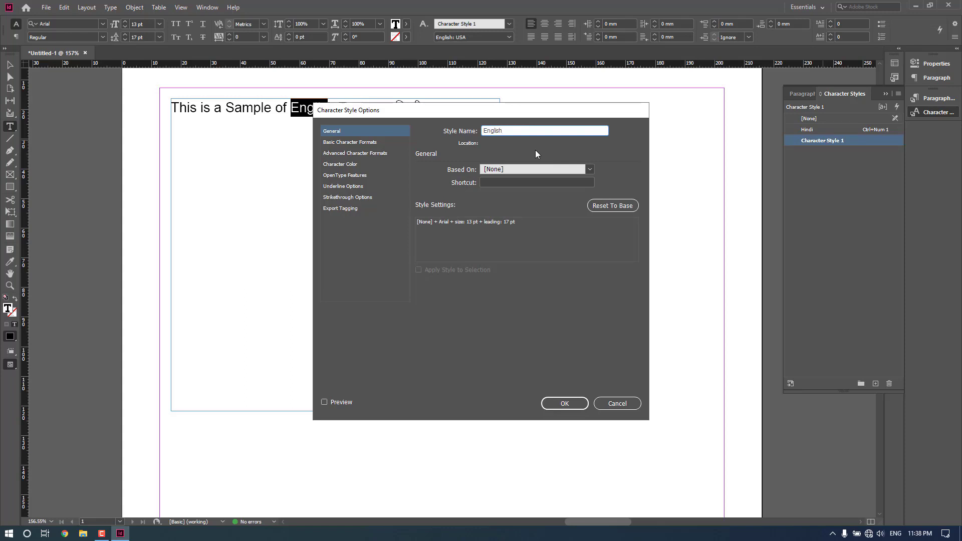
click(506, 183)
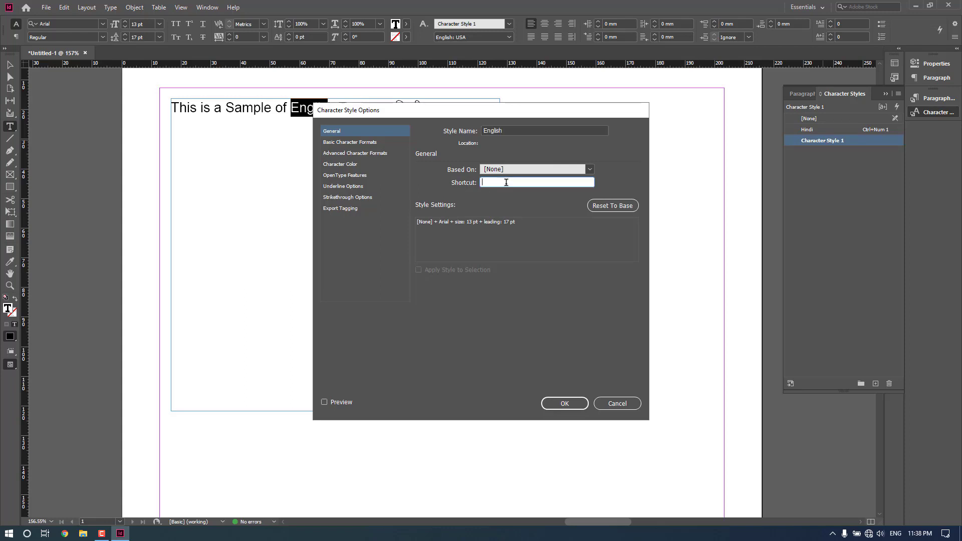
key(ctrl+KP_2)
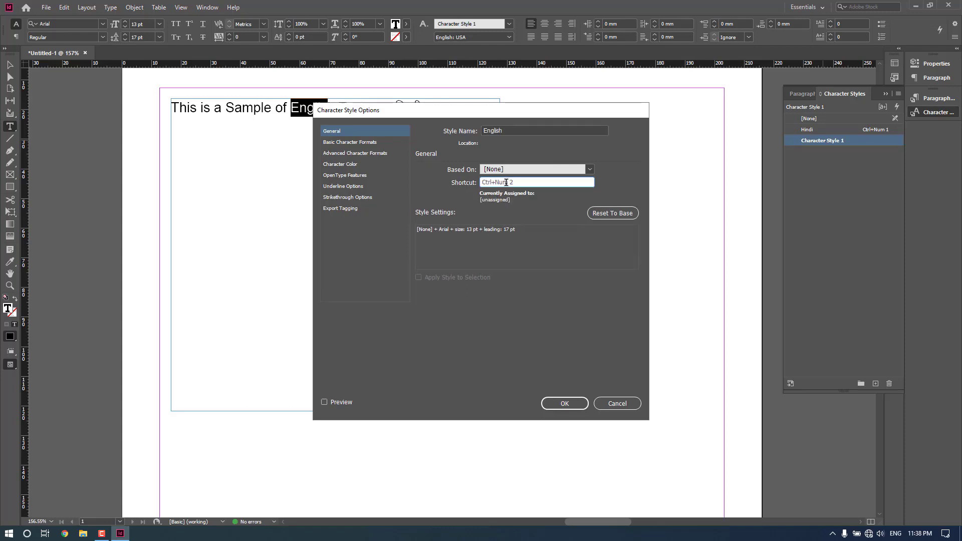
click(568, 402)
click(886, 94)
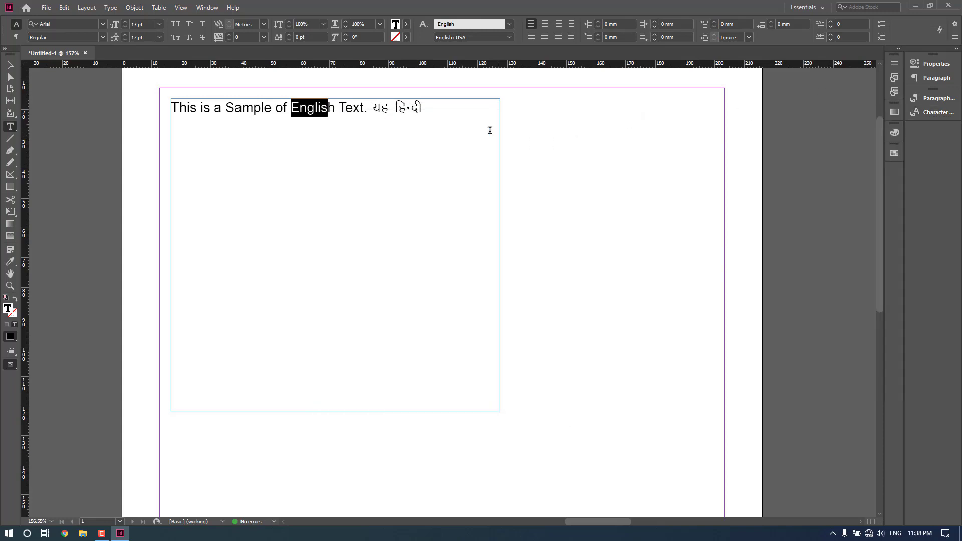
- Continue the line with "मे टाइप हो रहा है।" in the Hindi character style and "English Text Entry" in the English style
click(449, 112)
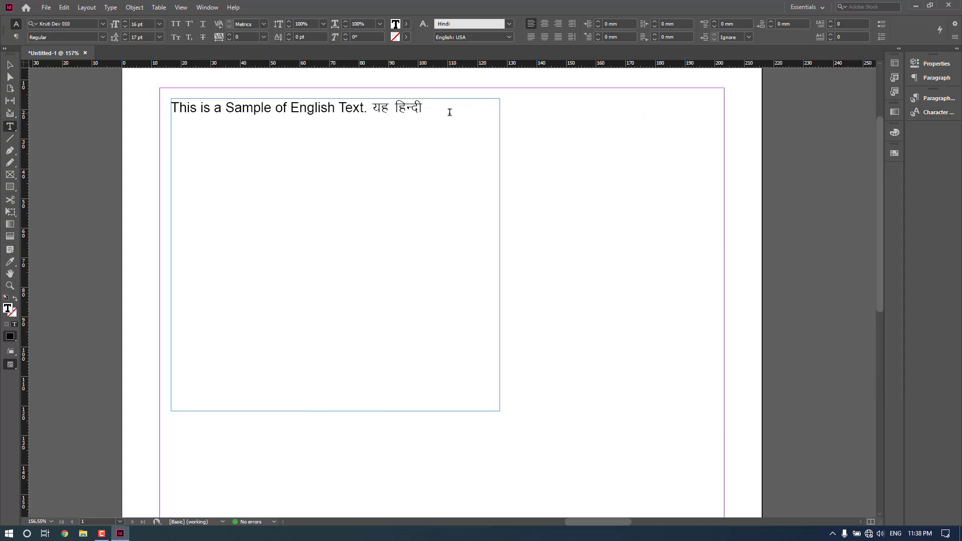
text(es Vkbi gks jgk gS A)
key(ctrl+1)
text(English Text Entry)
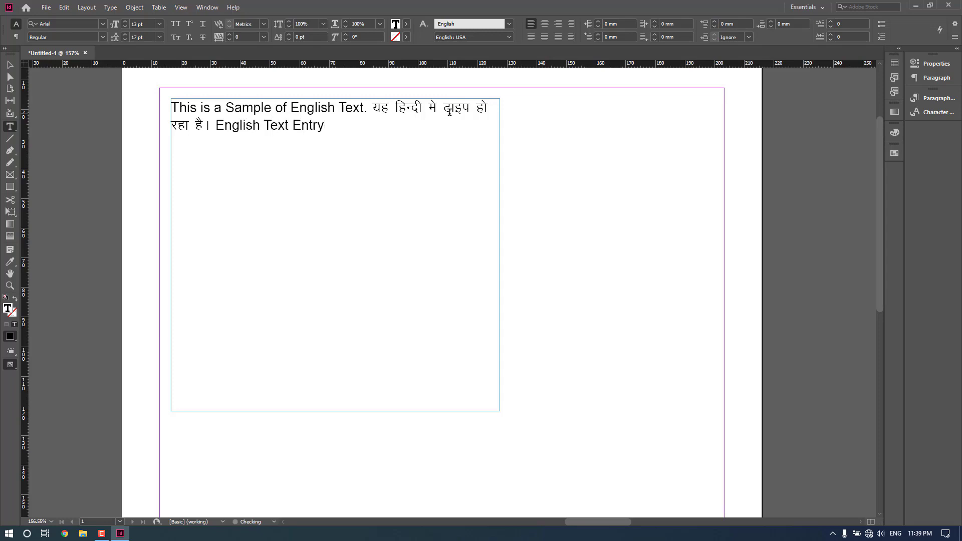
- Switch to the Hindi character style and add "हिन्दी शब्द प्रवेश" after "English Text Entry"
key(ctrl+2)
text(fgUnh 'kCn izos)
text('k)
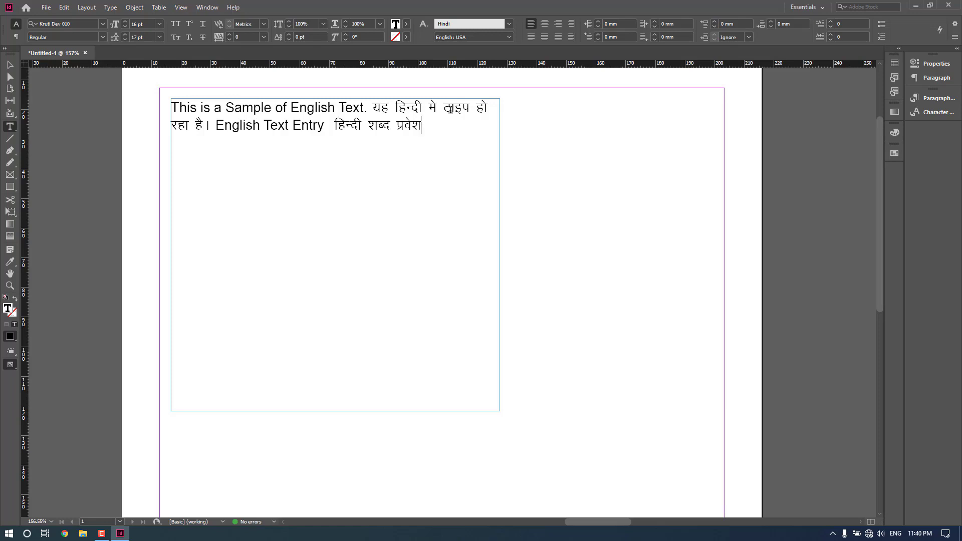
- Apply the English character style to the words "This is a Sample of English Text"
drag(364, 110, 151, 107)
click(928, 112)
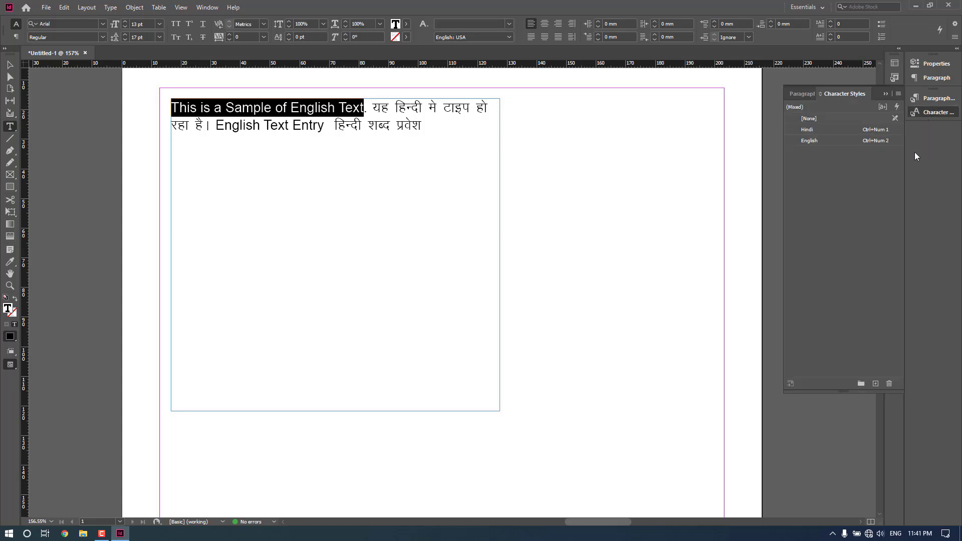
click(810, 140)
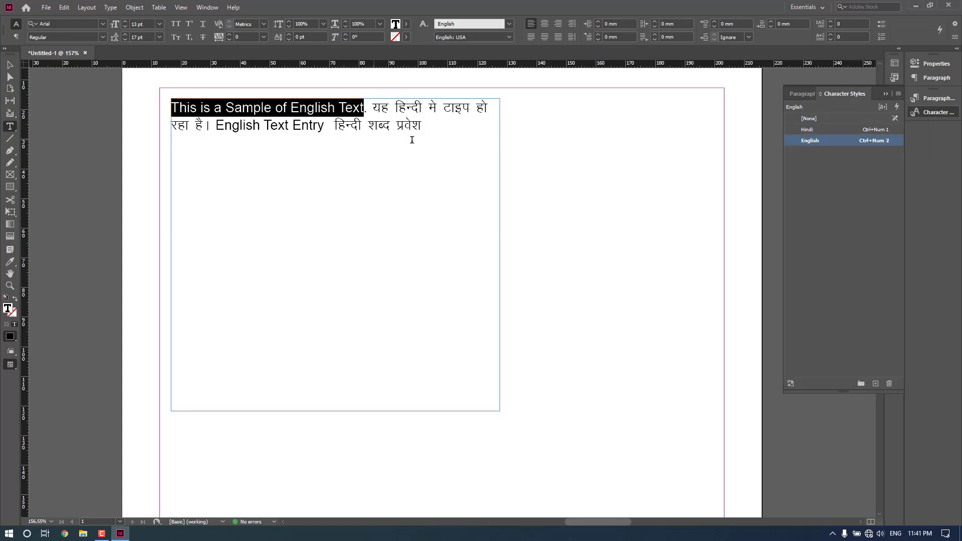
- Return the insertion point to the end of the text and activate the Hindi character style
click(439, 140)
key(ctrl+KP_1)
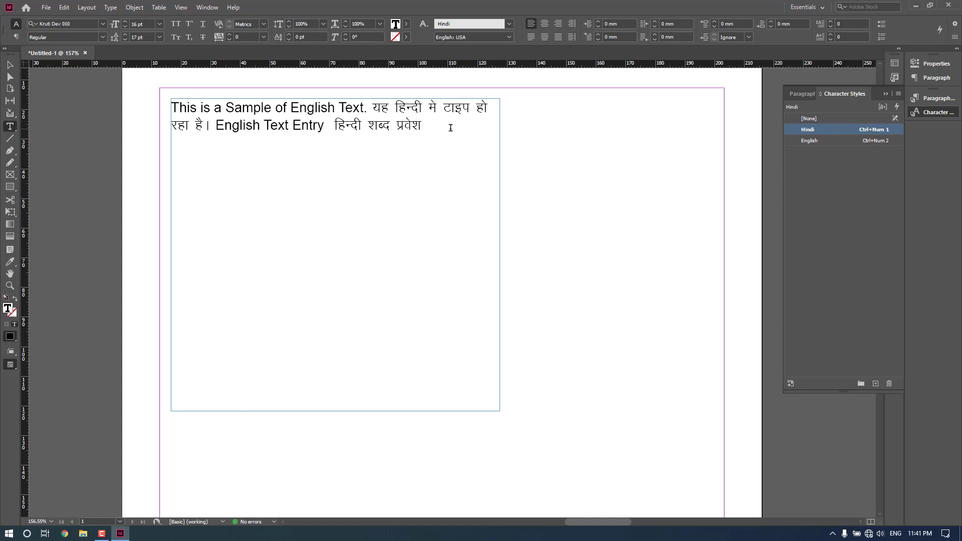
click(951, 115)
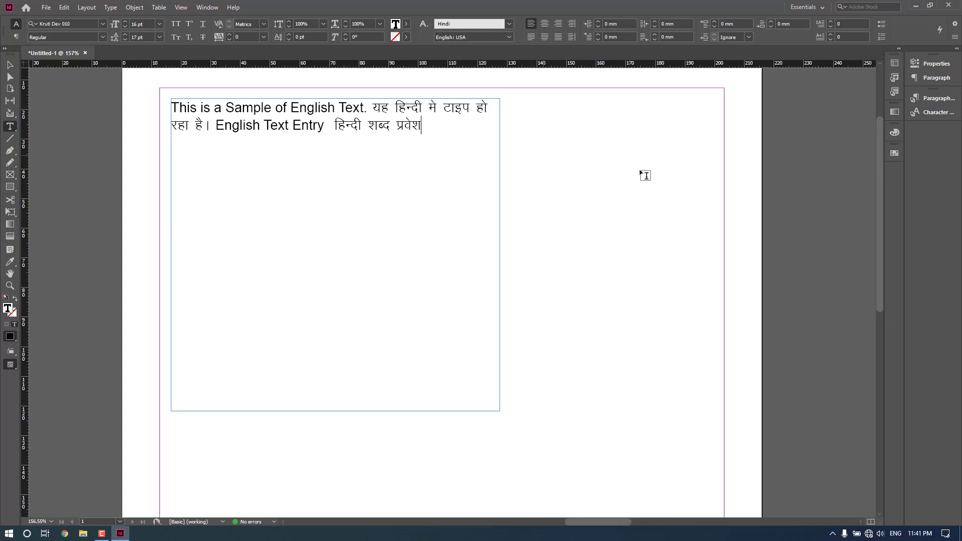
- Edit the Hindi character style with preview on and set its font family to BHARTIYA HINDI_025
click(939, 114)
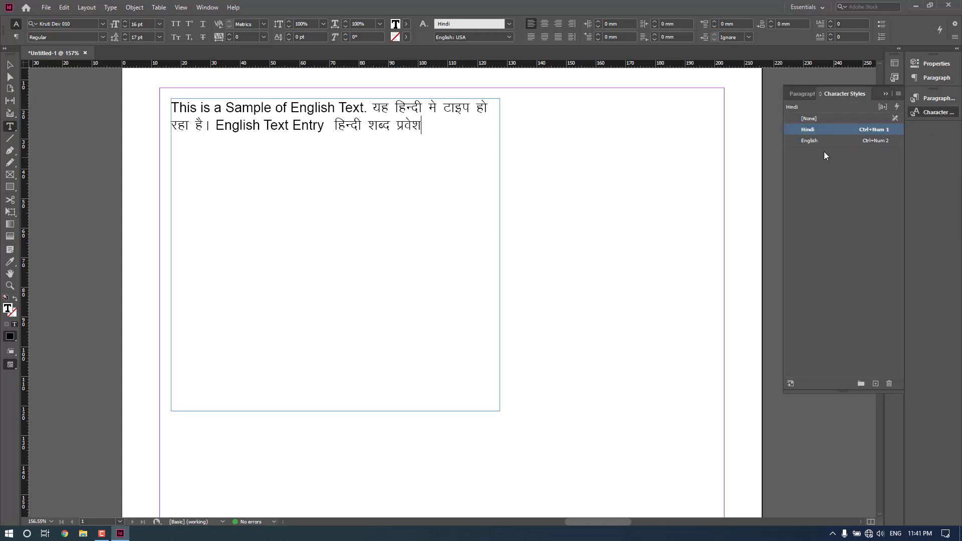
double_click(809, 130)
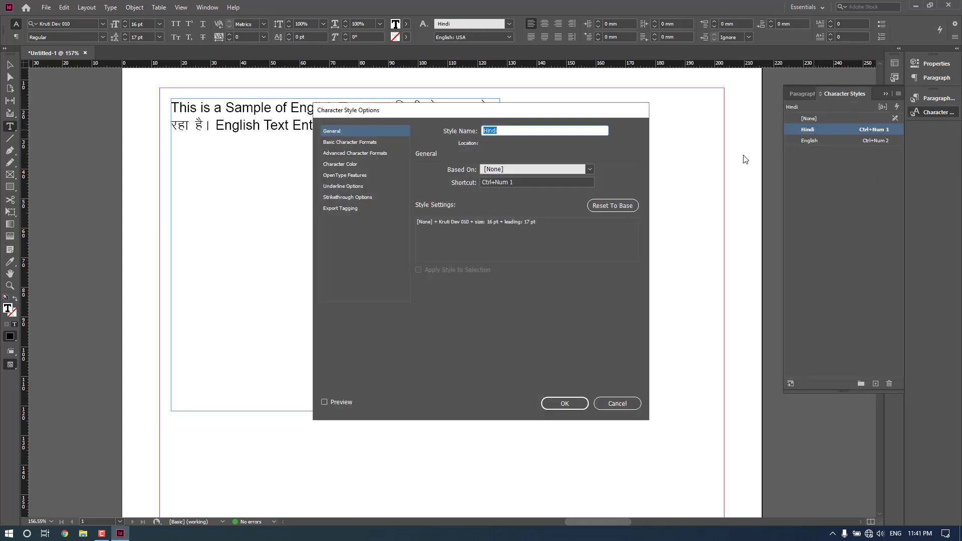
click(350, 142)
click(335, 402)
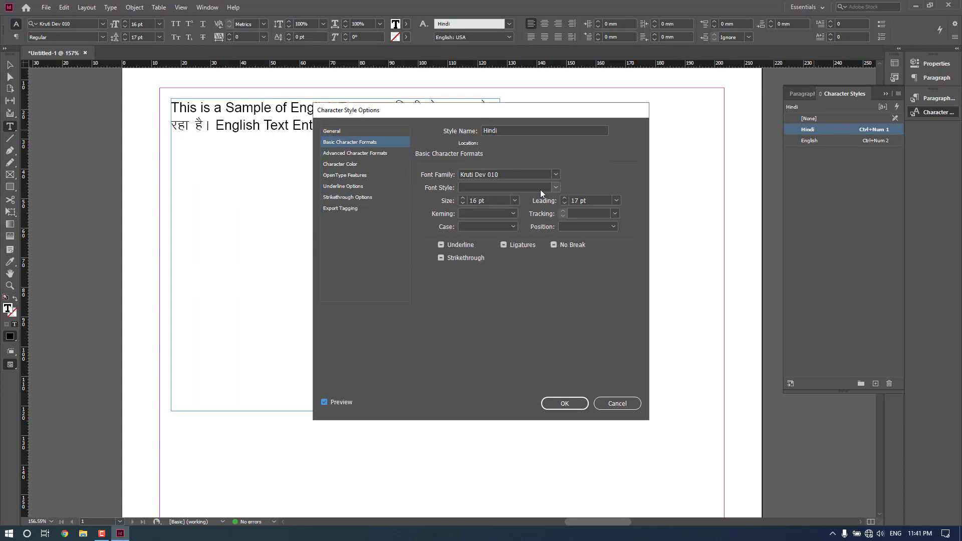
click(555, 174)
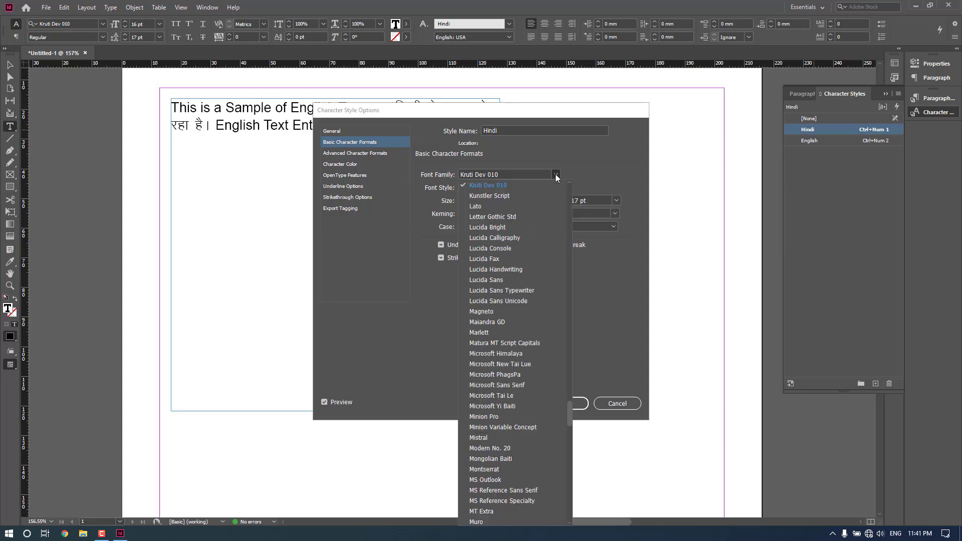
scroll(556, 178, up, 10)
key(Down)
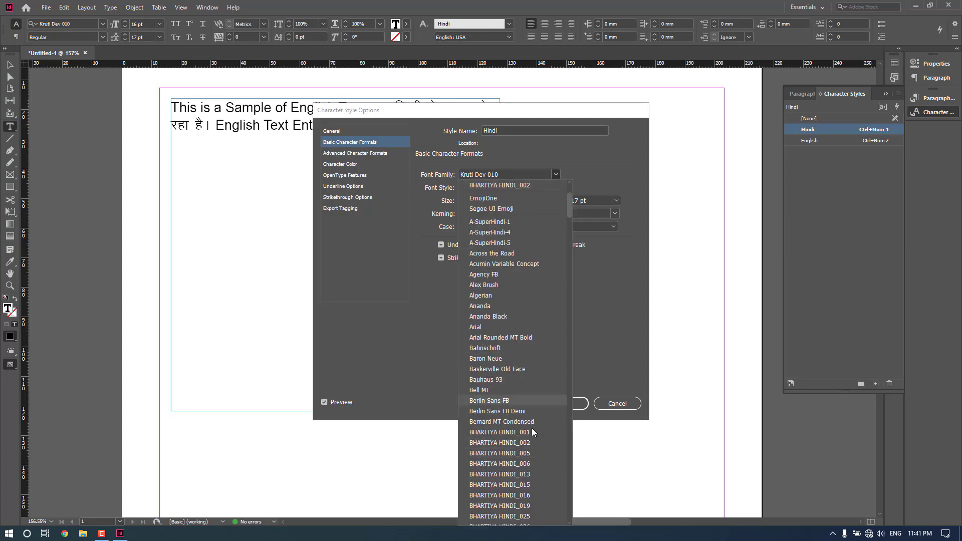
click(536, 514)
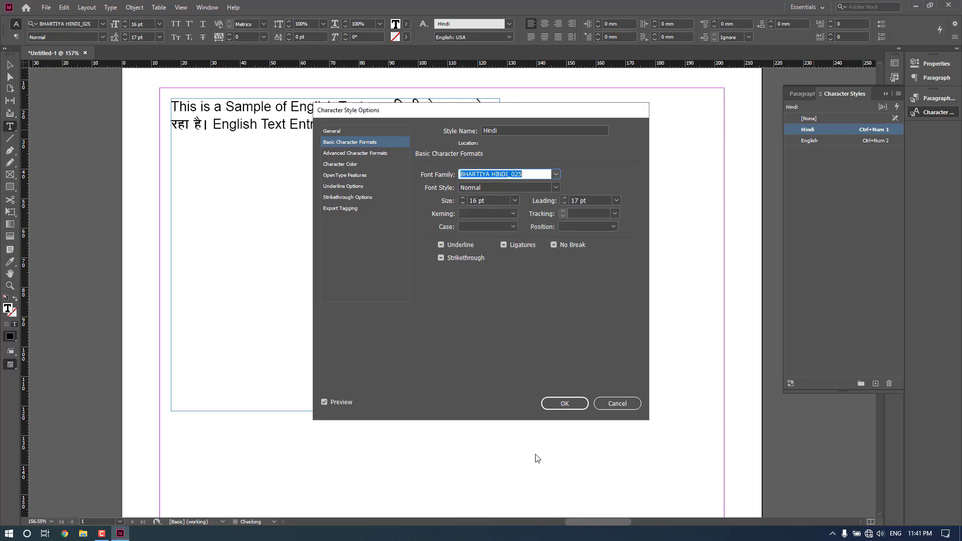
- Set the Hindi style's character color to C=100 M=0 Y=0 K=0 and save the style
click(350, 164)
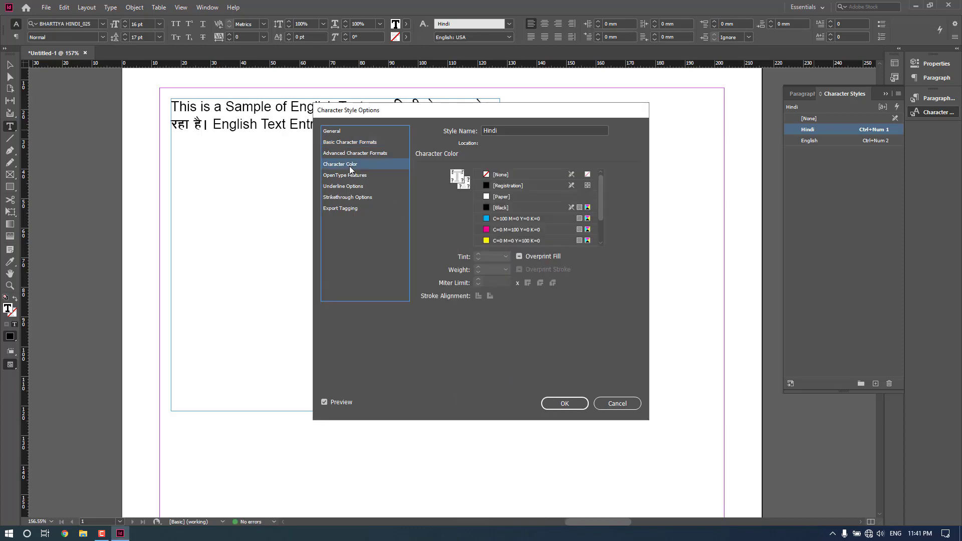
click(500, 220)
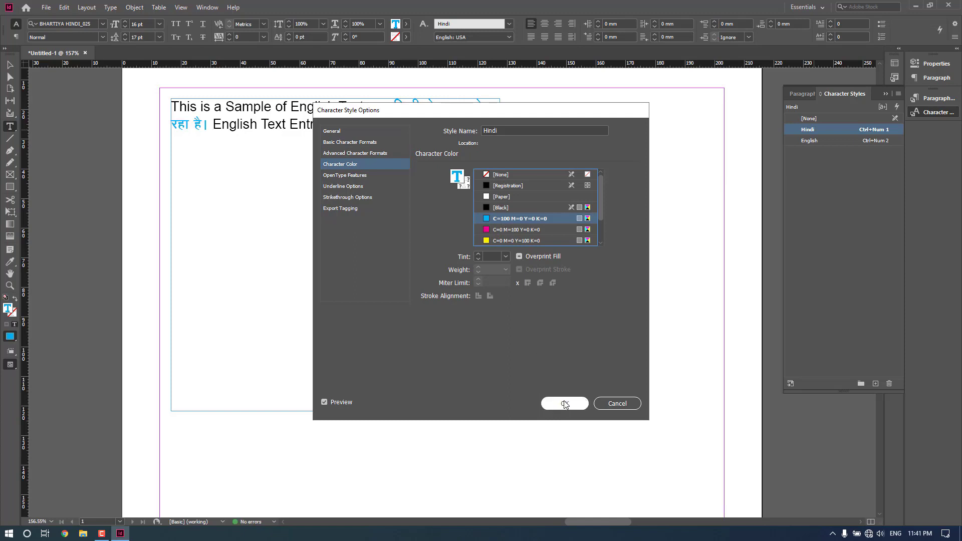
click(563, 403)
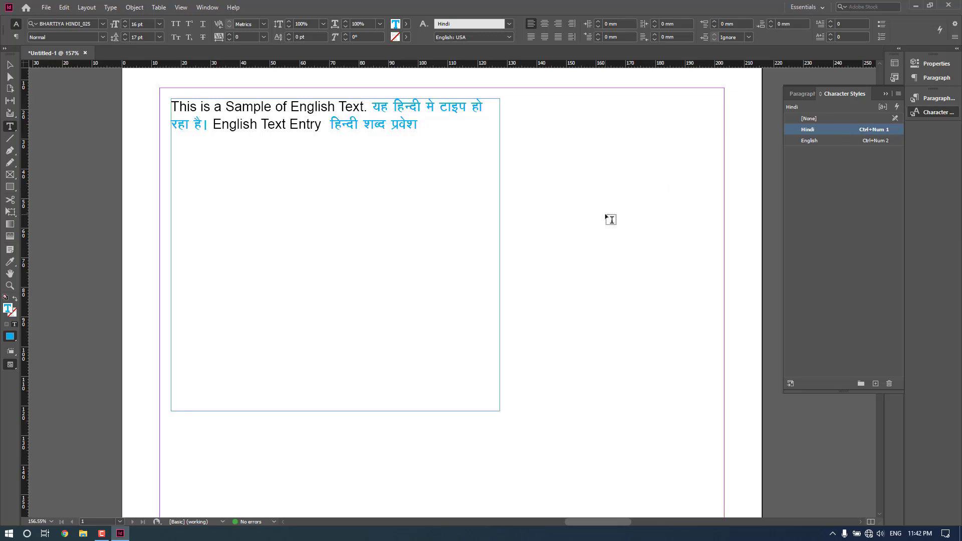
- Minimize InDesign, launch Affinity Publisher and create a new one-page A4 portrait print document
click(916, 7)
click(9, 534)
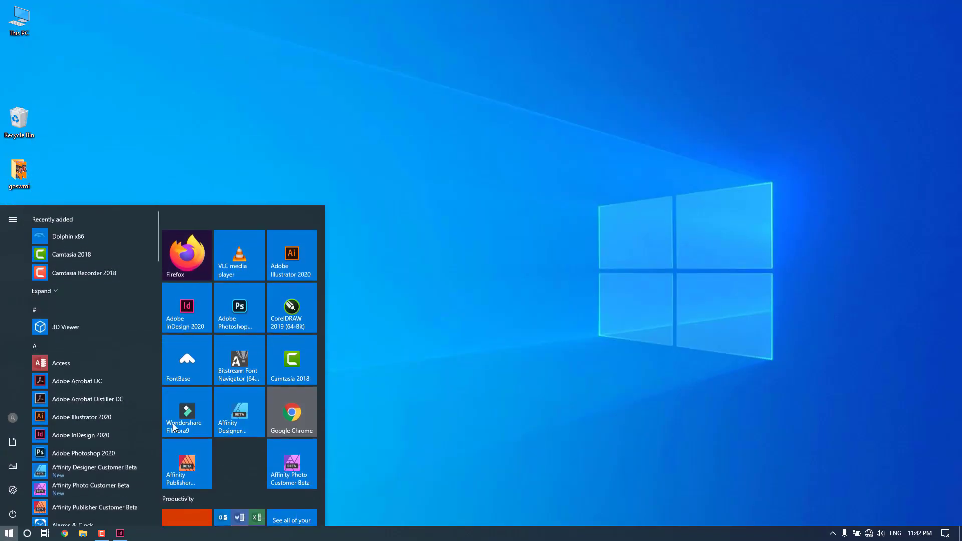
click(185, 461)
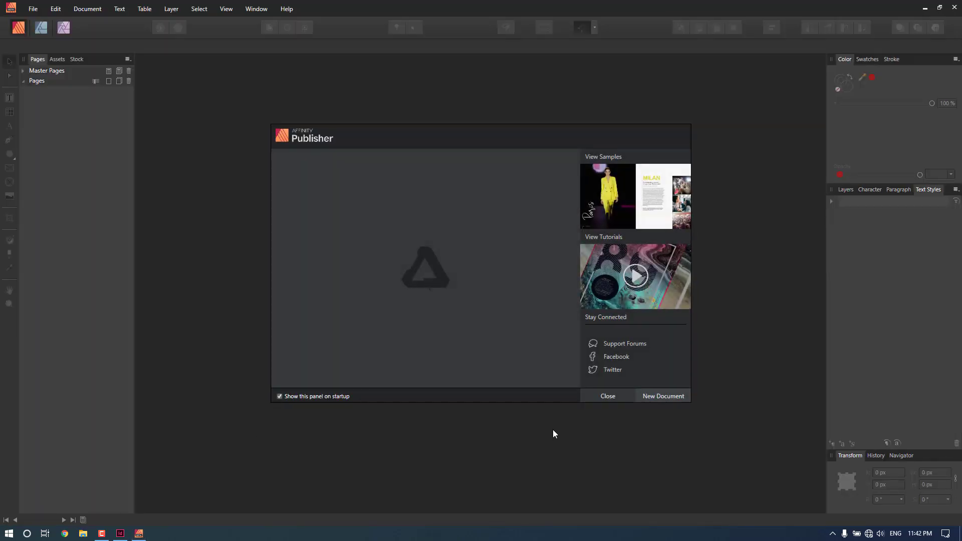
click(652, 396)
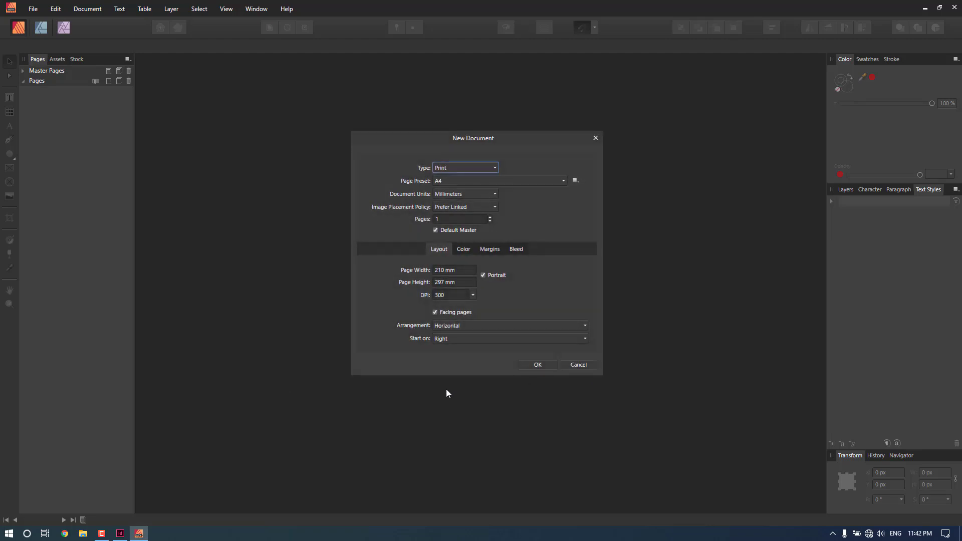
click(537, 366)
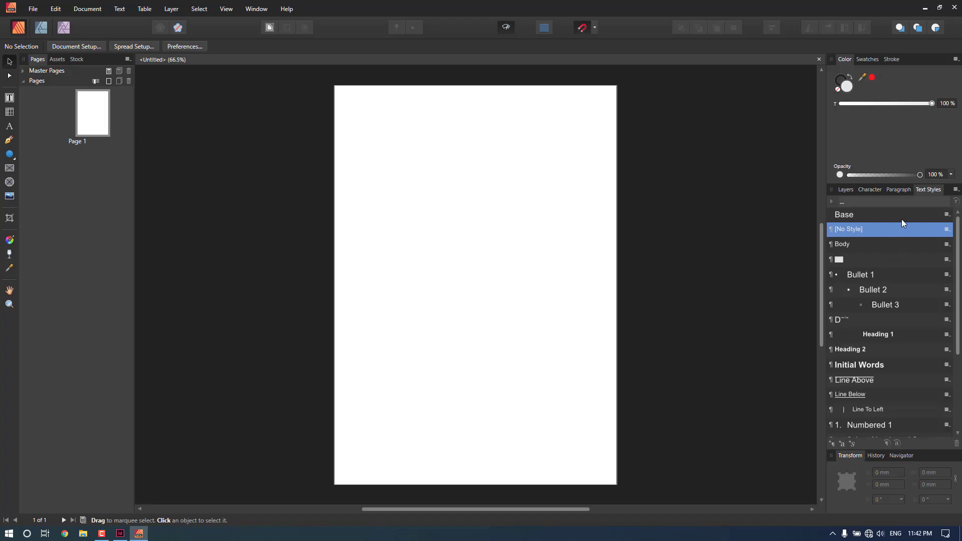
click(870, 189)
click(846, 190)
click(872, 190)
click(898, 190)
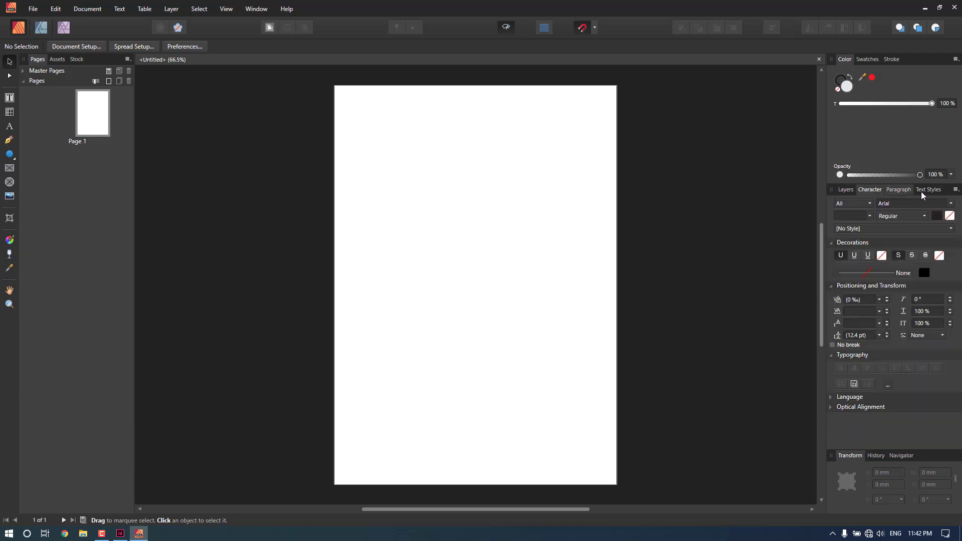
- Detach and delete all the default text styles in the new document
click(921, 190)
scroll(900, 235, down, 2)
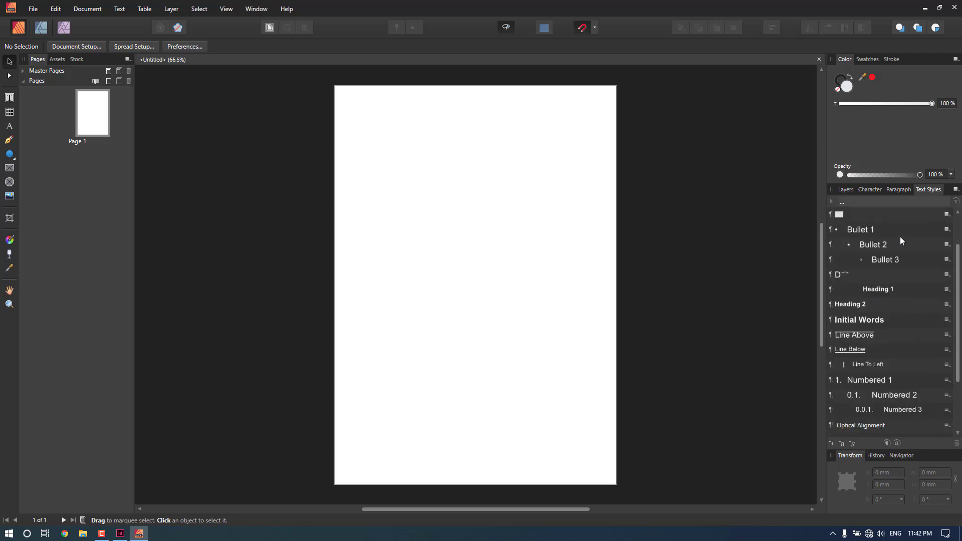
scroll(899, 237, up, 2)
click(902, 230)
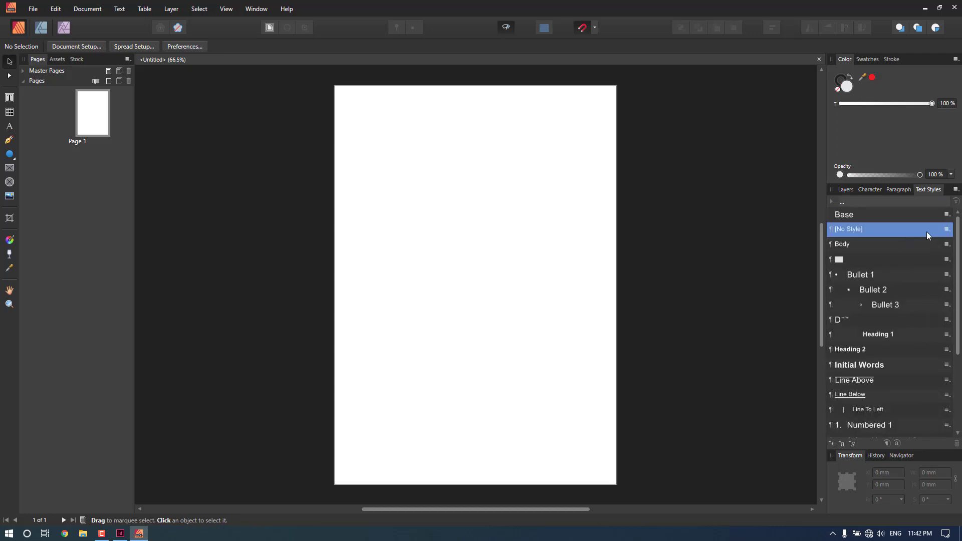
click(955, 190)
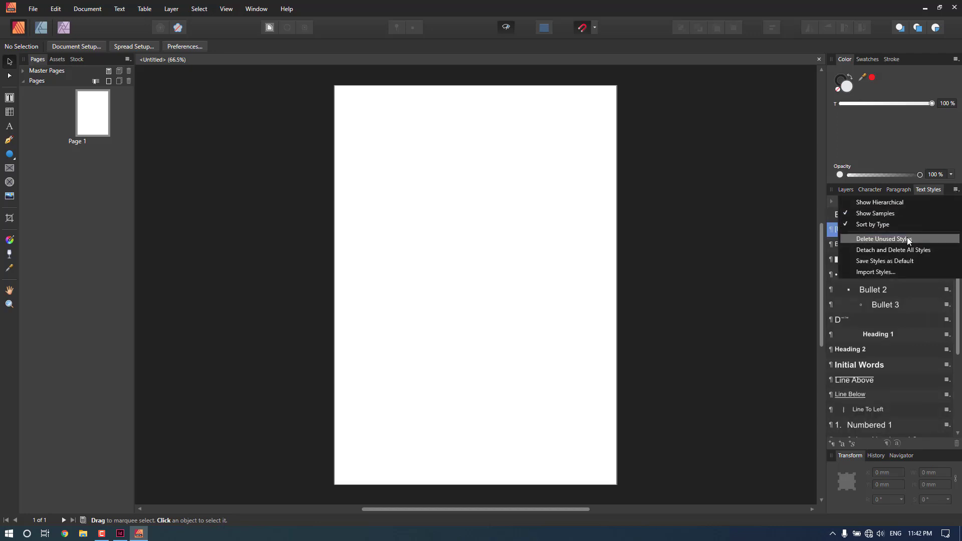
click(913, 251)
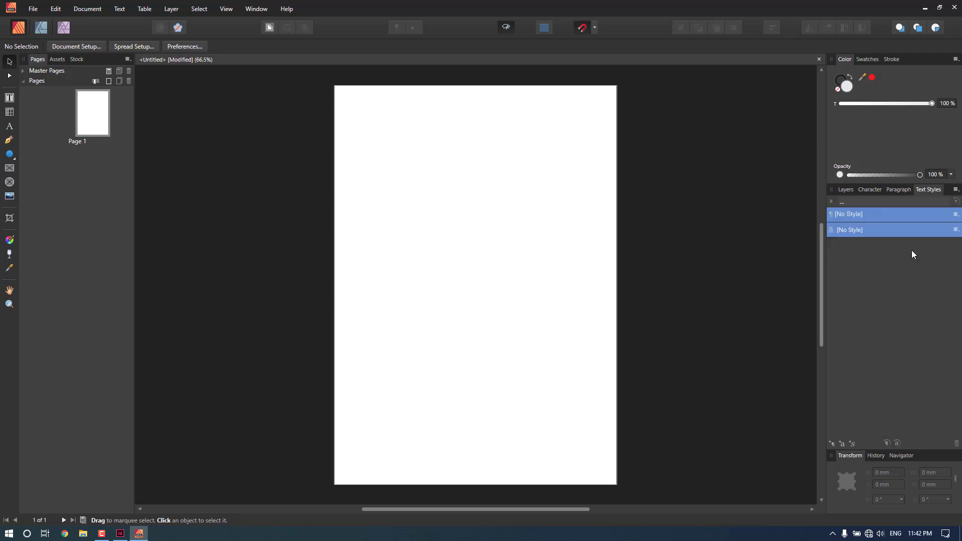
- Draw a text frame about 84 mm wide and 76 mm high in the page's upper-left area and enter "This is English Sample."
click(9, 100)
drag(363, 112, 475, 215)
click(9, 304)
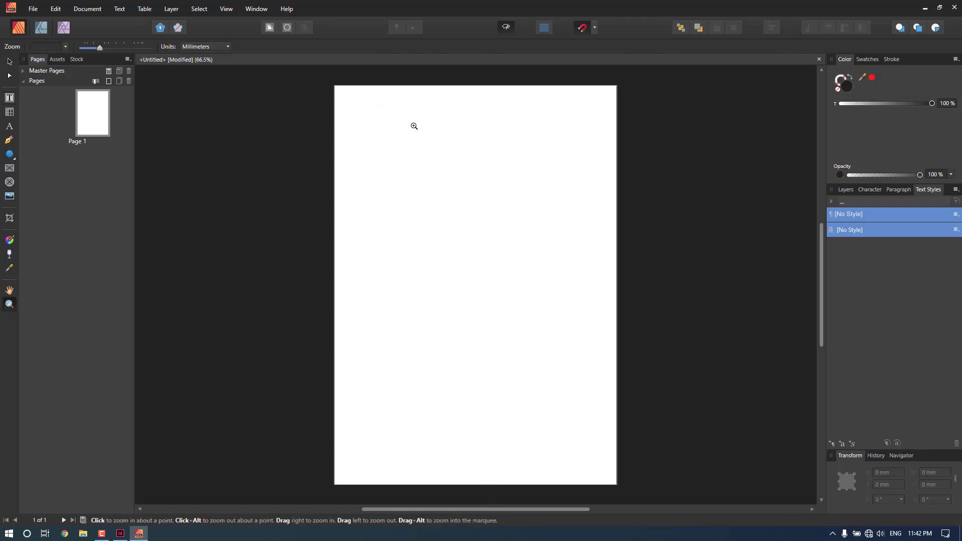
click(411, 127)
drag(447, 120, 410, 279)
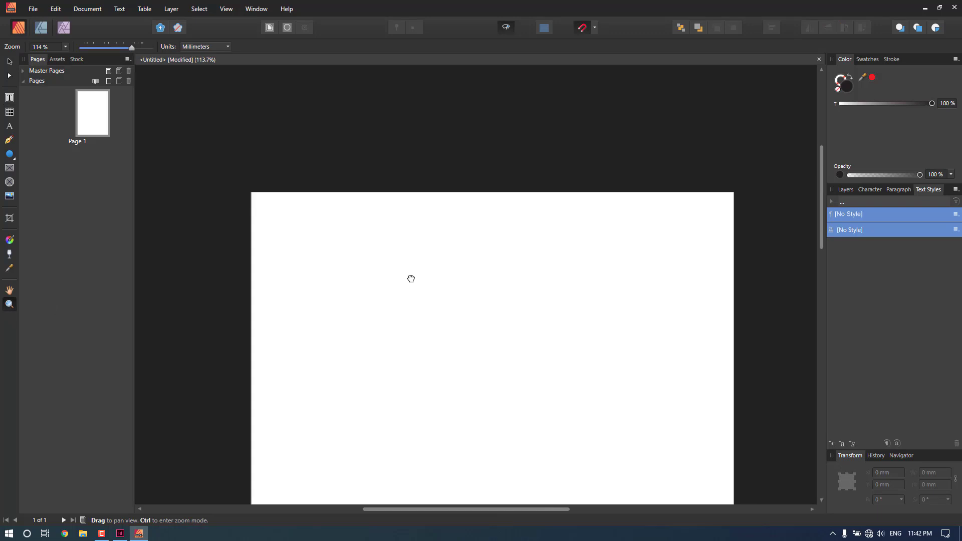
key(t)
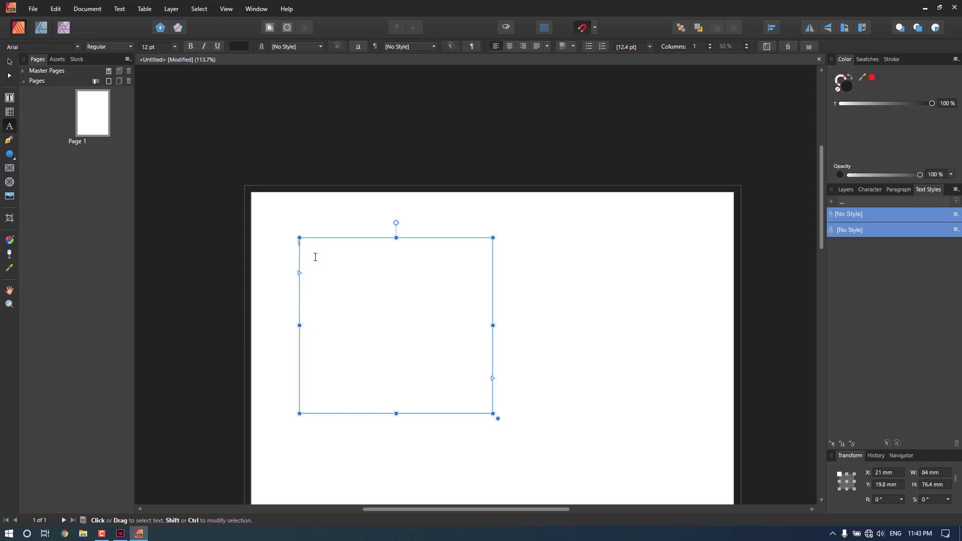
text(T)
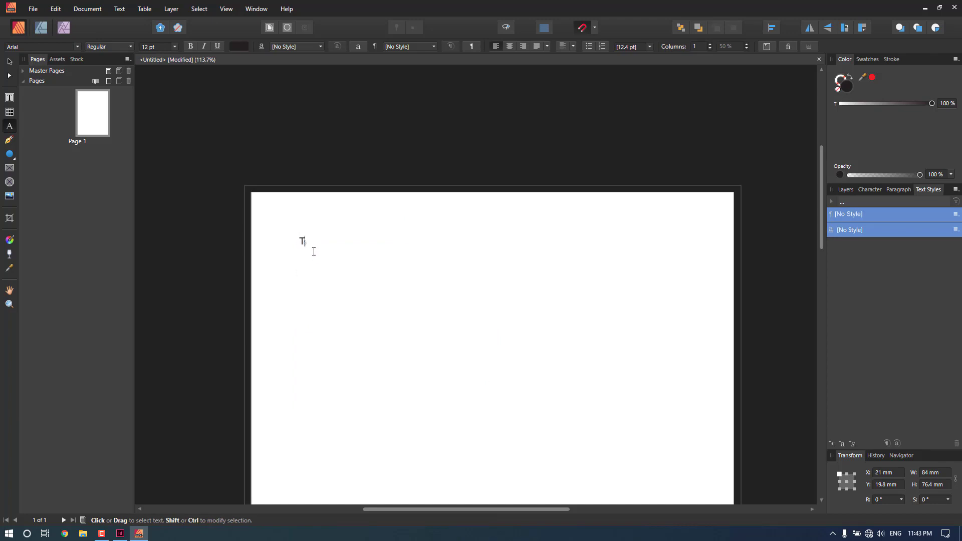
text(his is English Sample.)
key(Escape)
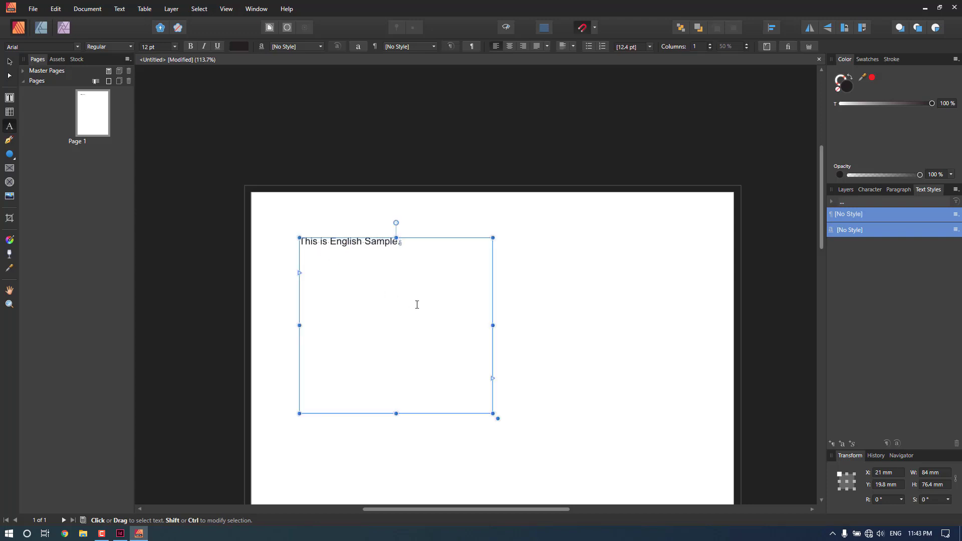
key(Escape)
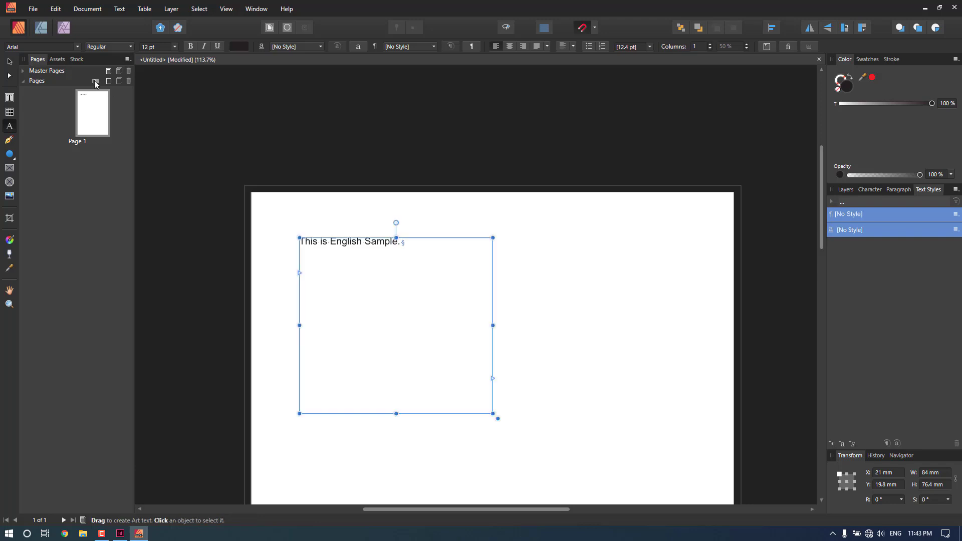
- Set the font to Kruti Dev 010 at 15 pt and add the Hindi sentence "यळ हिन्दी मे है।" after the English one
click(22, 46)
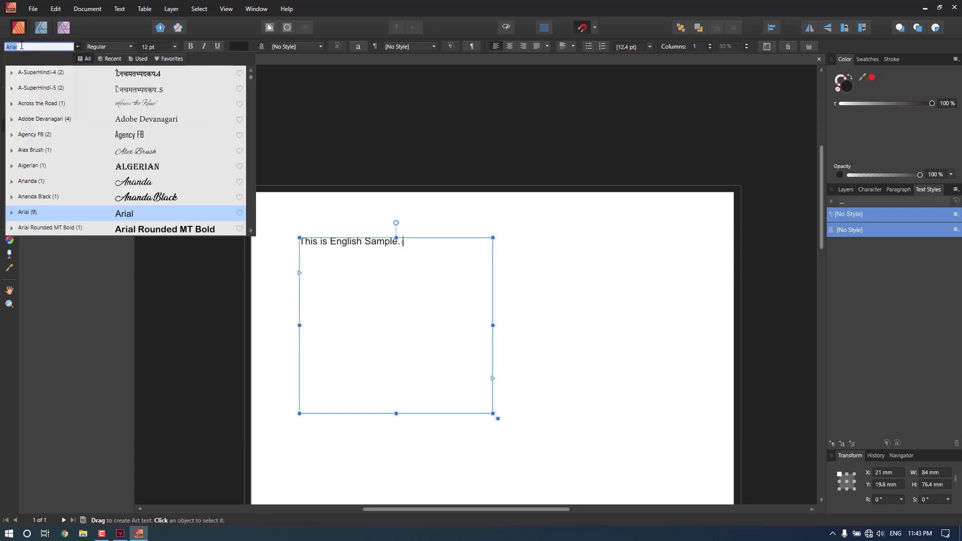
text(kruti)
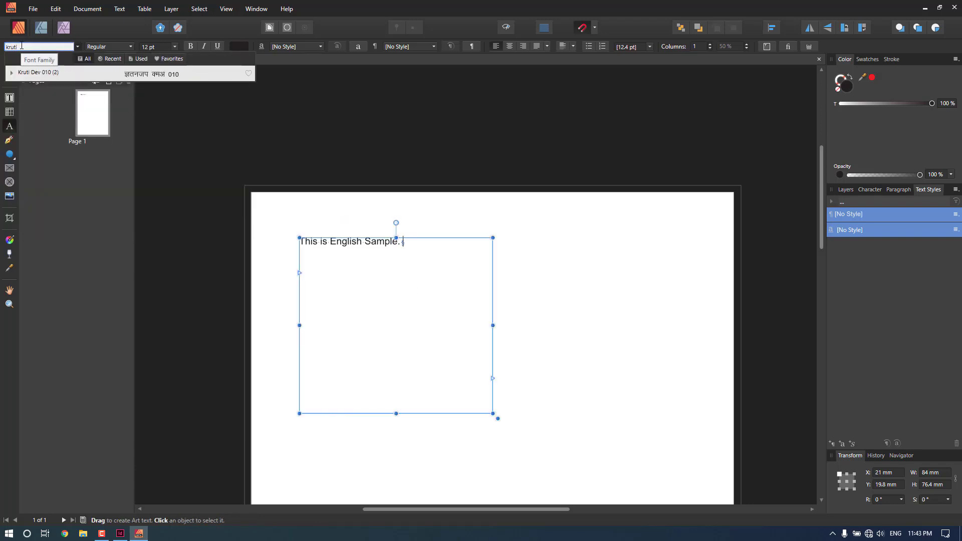
click(63, 74)
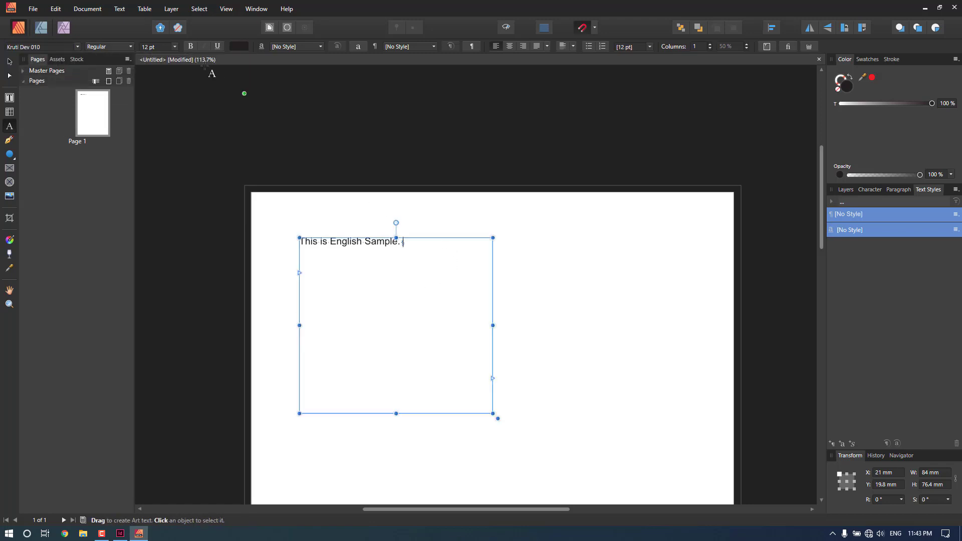
click(156, 47)
text(15)
key(Return)
text(;gk¡ fgUnh esa gS A)
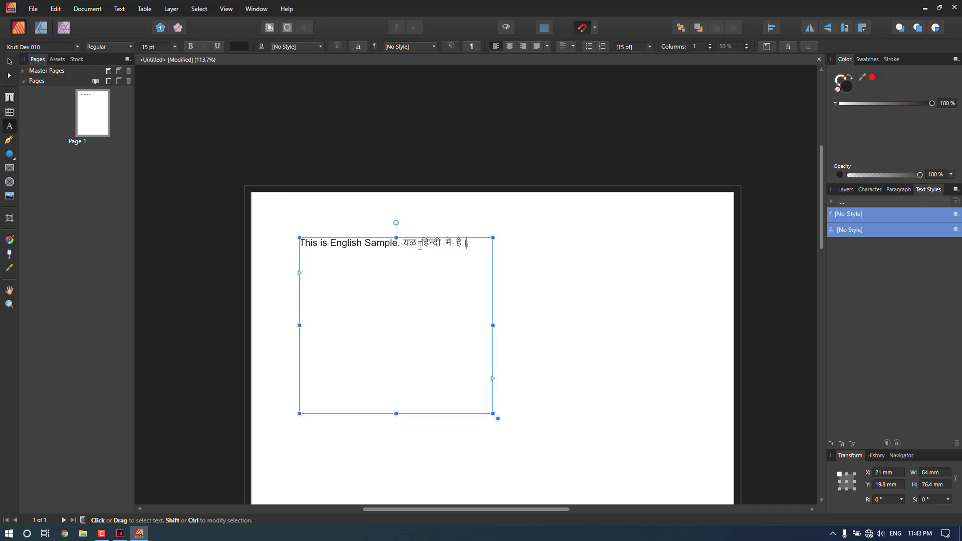
- Correct the misspelled first word of the Hindi sentence to "यह"
drag(416, 245, 410, 245)
text(g)
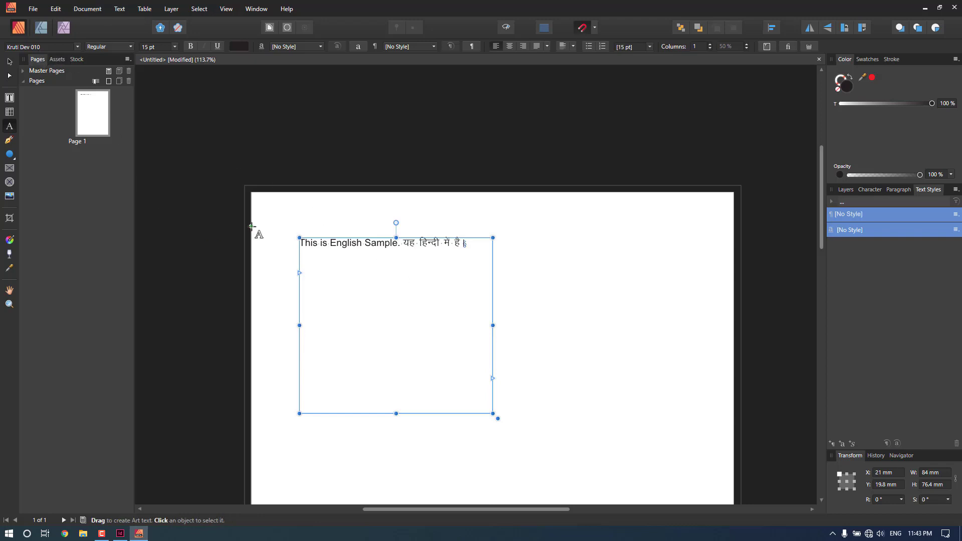
- Start a new character style from the sentence "This is English Sample." and name it English
drag(401, 245, 299, 244)
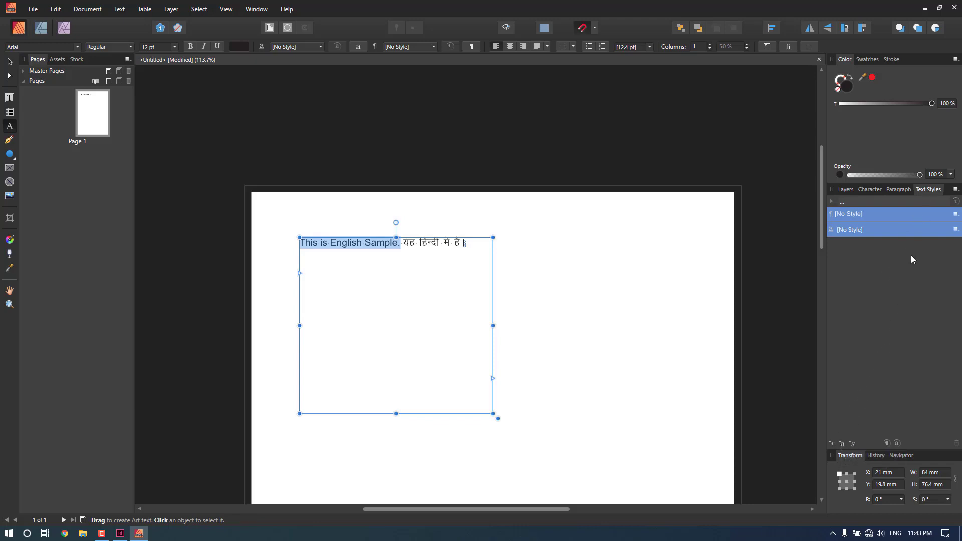
click(252, 9)
mouse_move(228, 9)
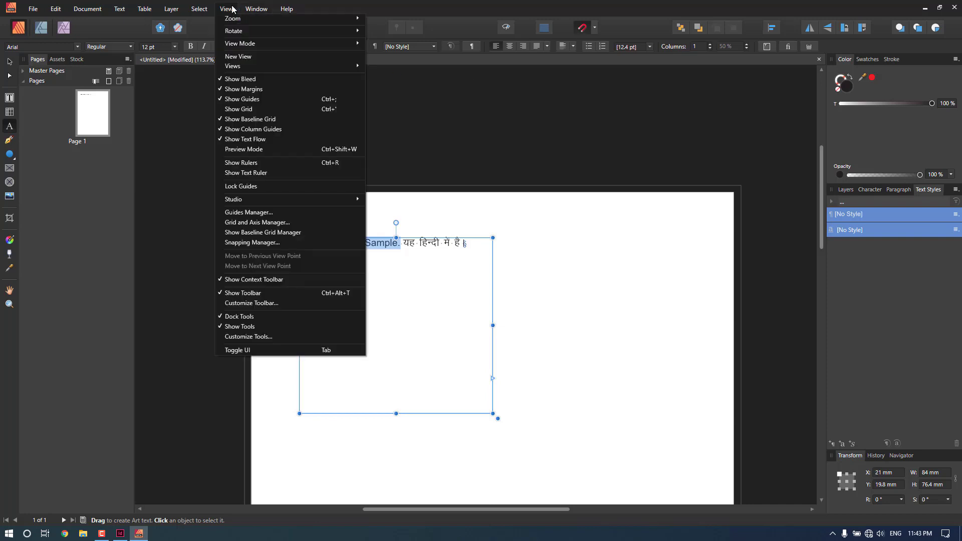
mouse_move(251, 200)
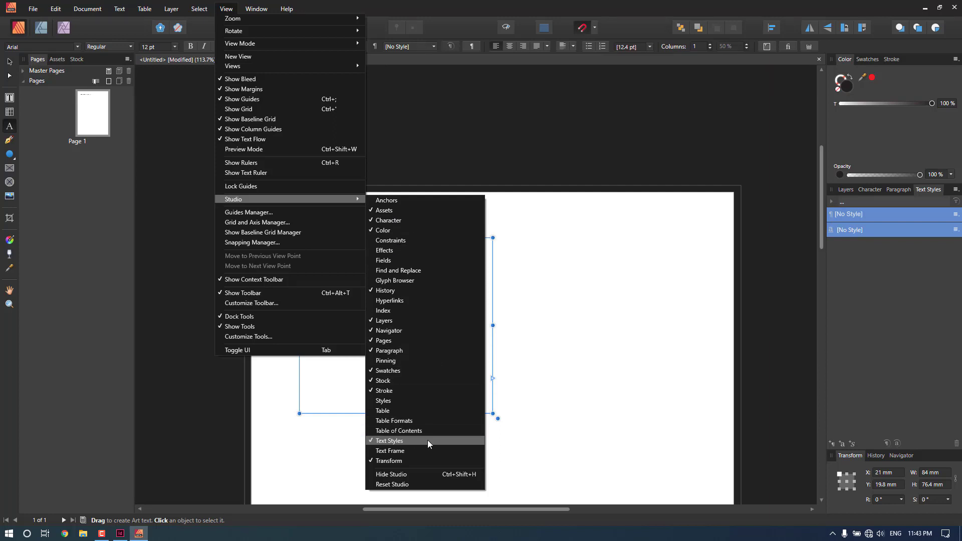
click(849, 422)
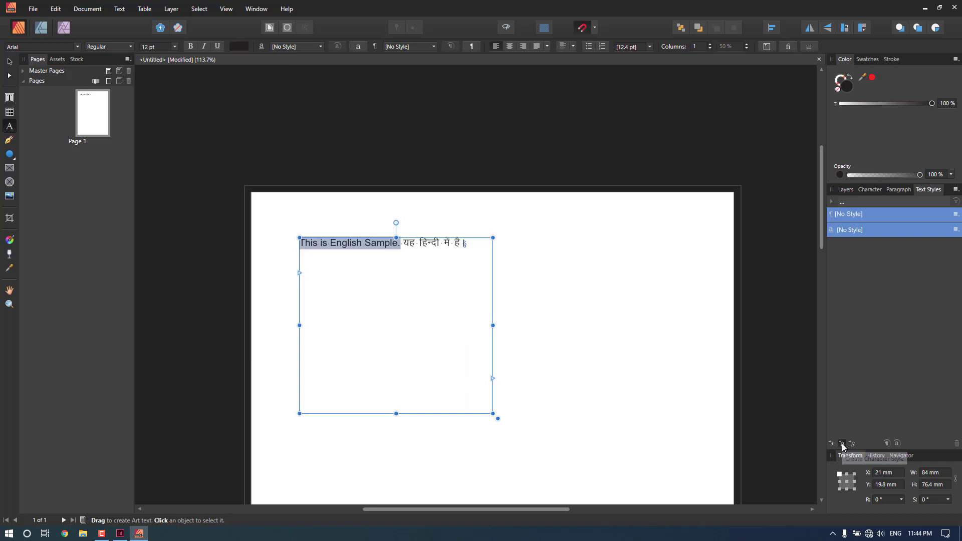
click(842, 443)
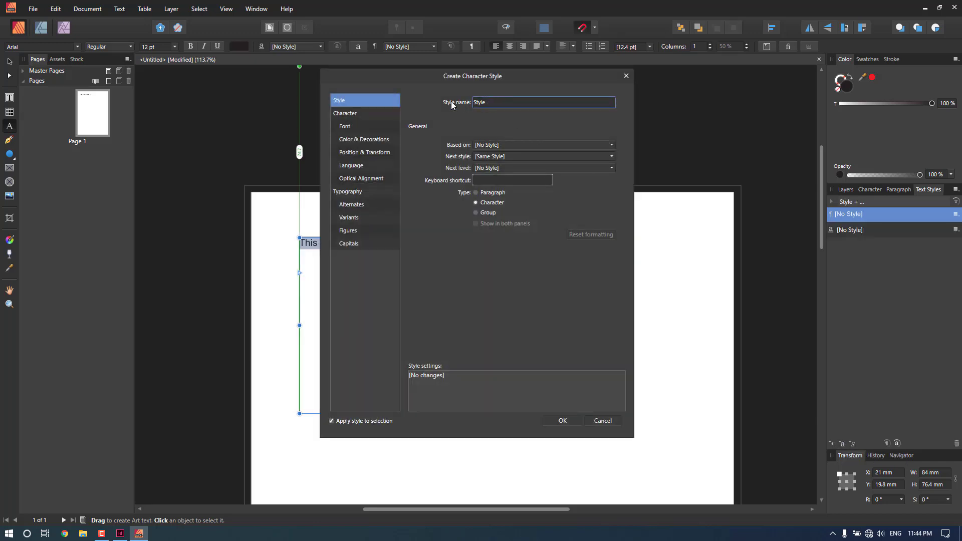
key(ctrl+a)
text(English)
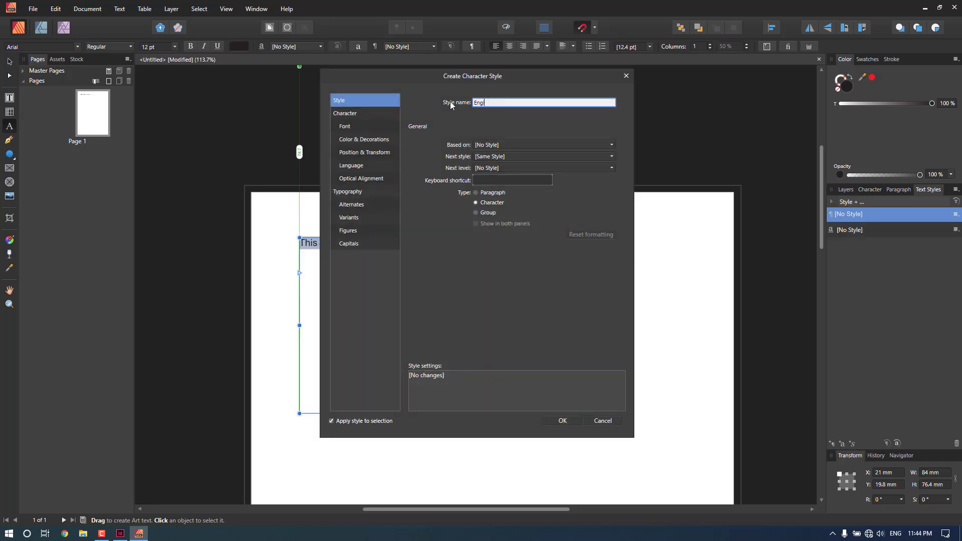
- Assign the keyboard shortcut Ctrl+Shift+1 to the English character style and create it
click(483, 180)
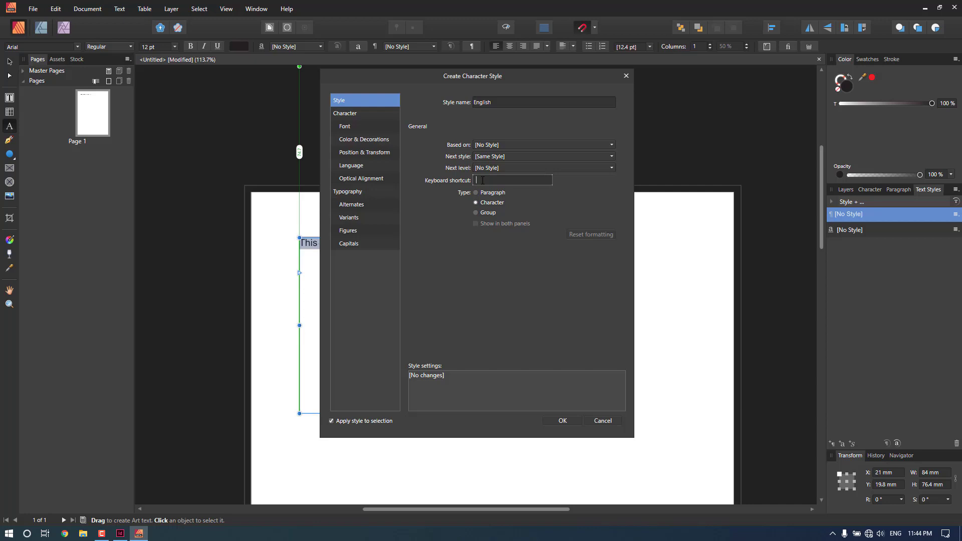
key(ctrl+1)
key(ctrl+shift)
mouse_move(541, 186)
key(ctrl+shift)
click(562, 421)
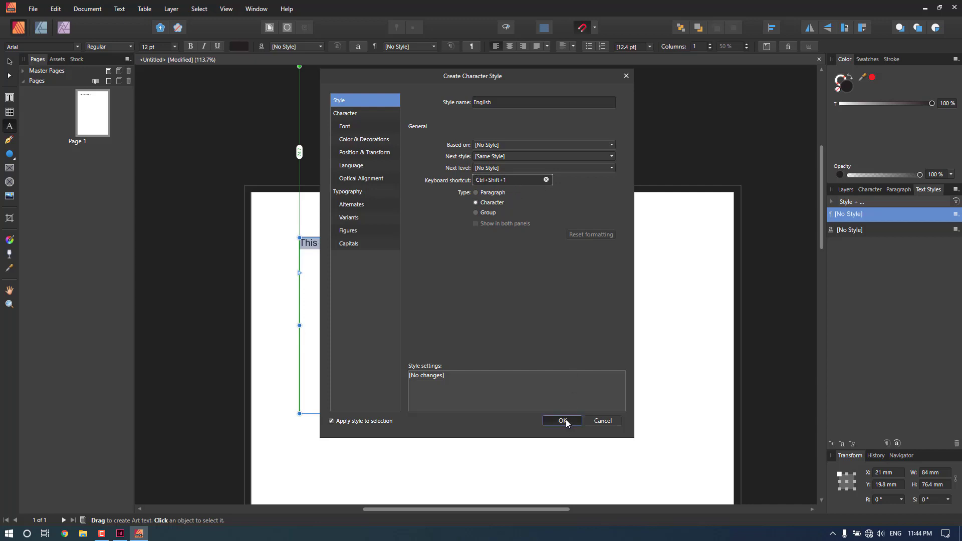
- Create a character style named Hindi from the Hindi sentence, with the keyboard shortcut Ctrl+Shift+2
drag(466, 243, 402, 242)
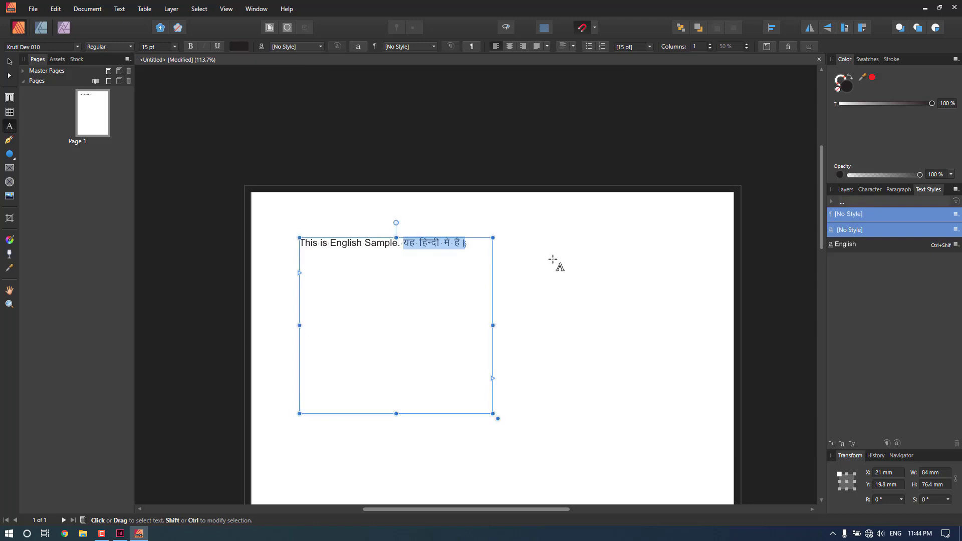
click(843, 443)
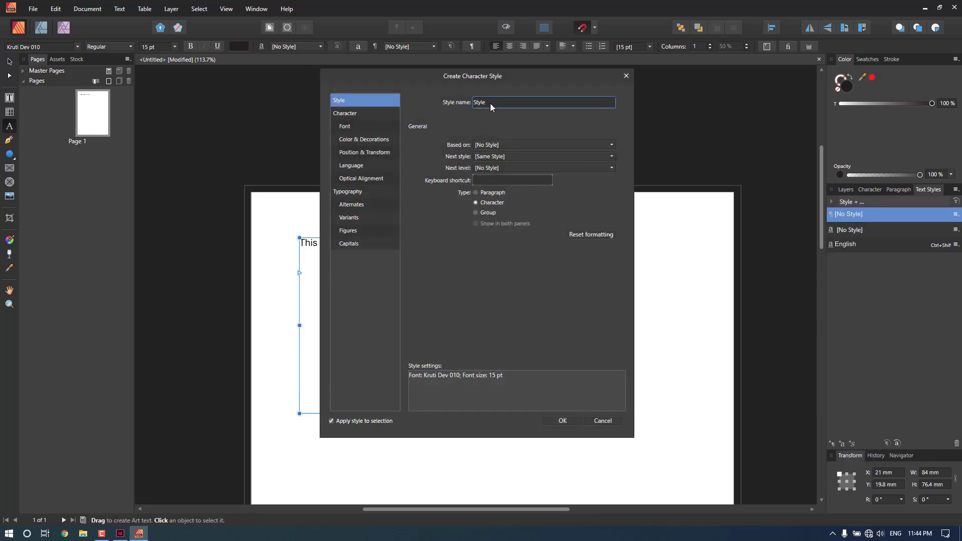
drag(490, 103, 457, 103)
text(Hindi)
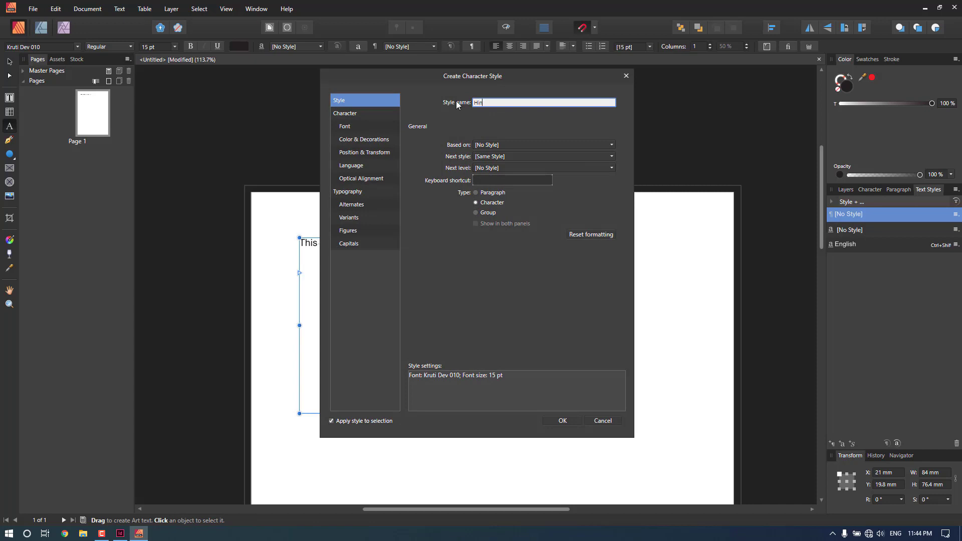
click(477, 181)
key(ctrl+shift)
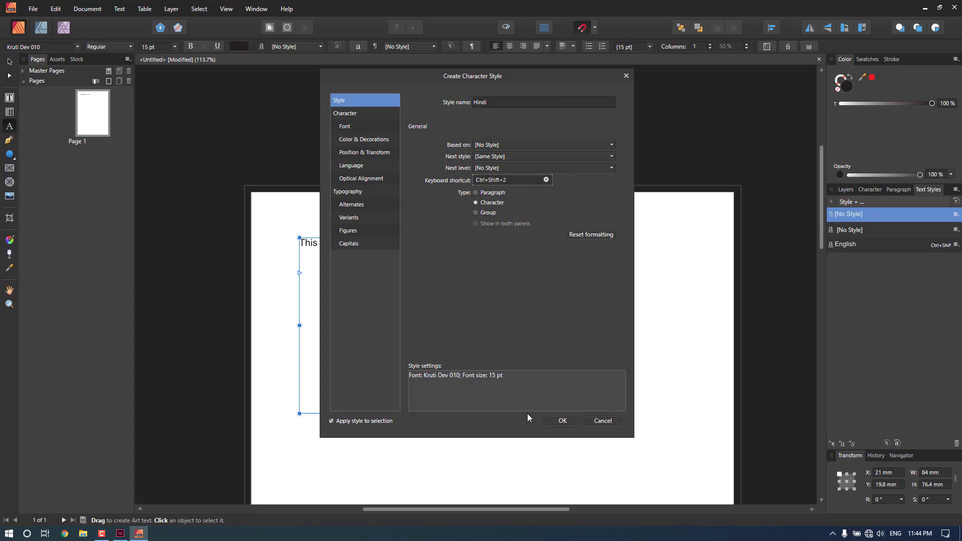
click(563, 421)
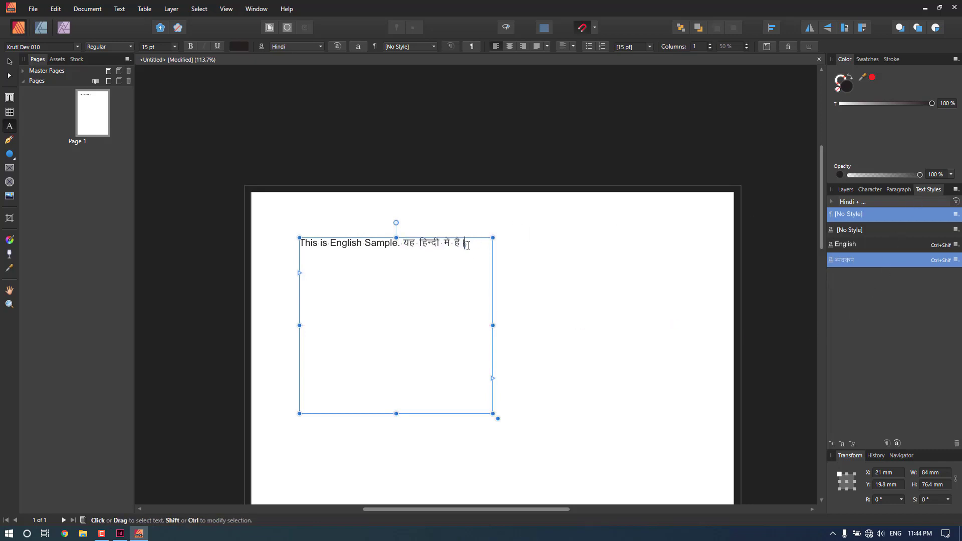
- Add a second line with "English Word" in the English style and "हिन्दी शब्द" in the Hindi style, and deselect the text frame
click(467, 245)
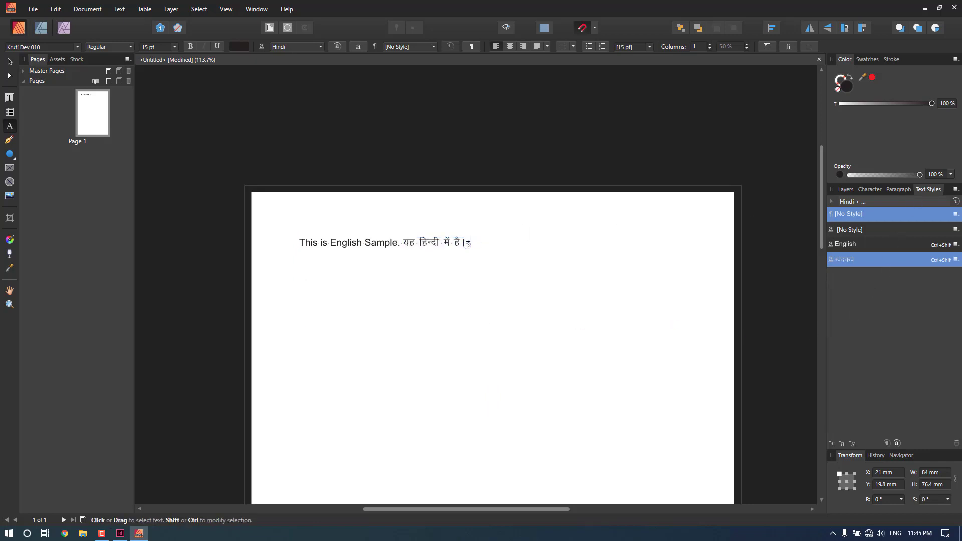
key(ctrl+shift+e)
text(English)
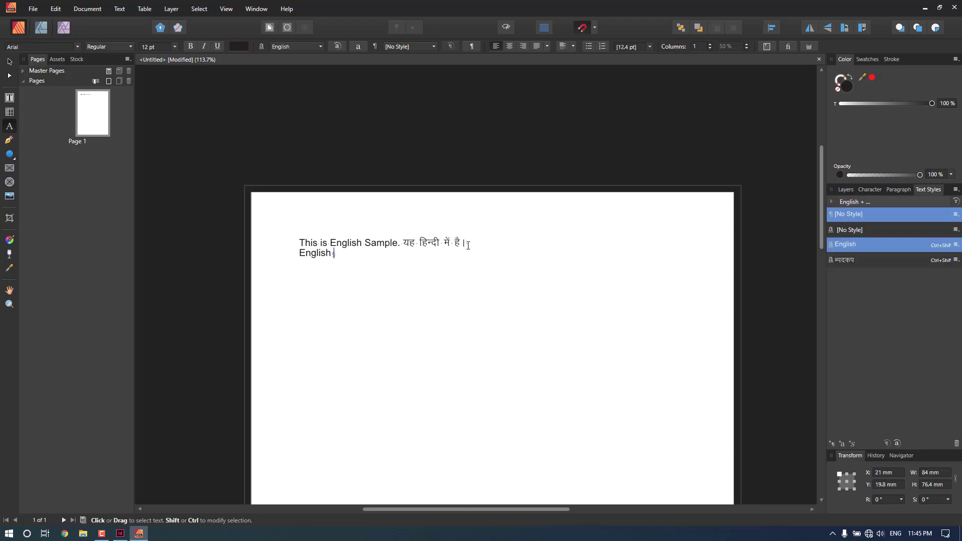
text( Word)
key(ctrl+shift+h)
text(f)
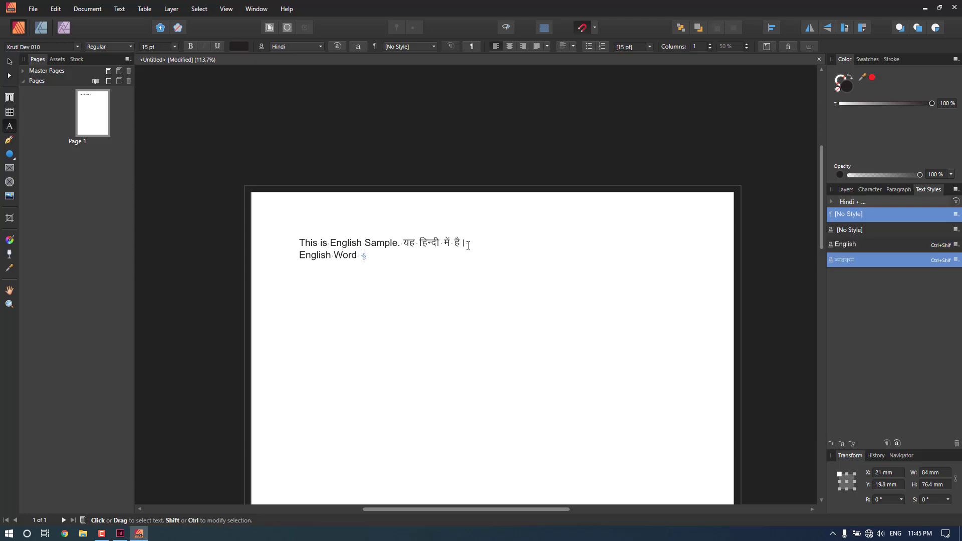
text(gUnh 'kCn)
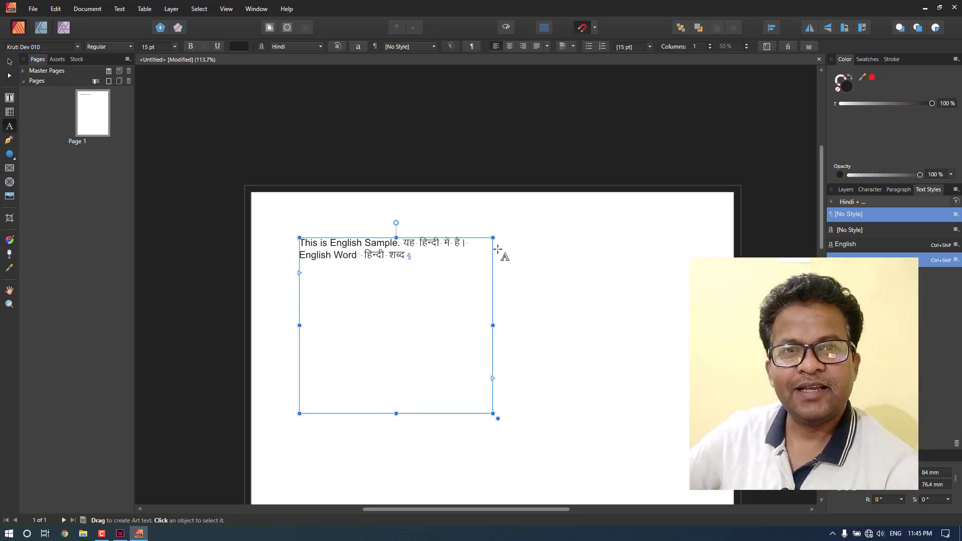
click(9, 62)
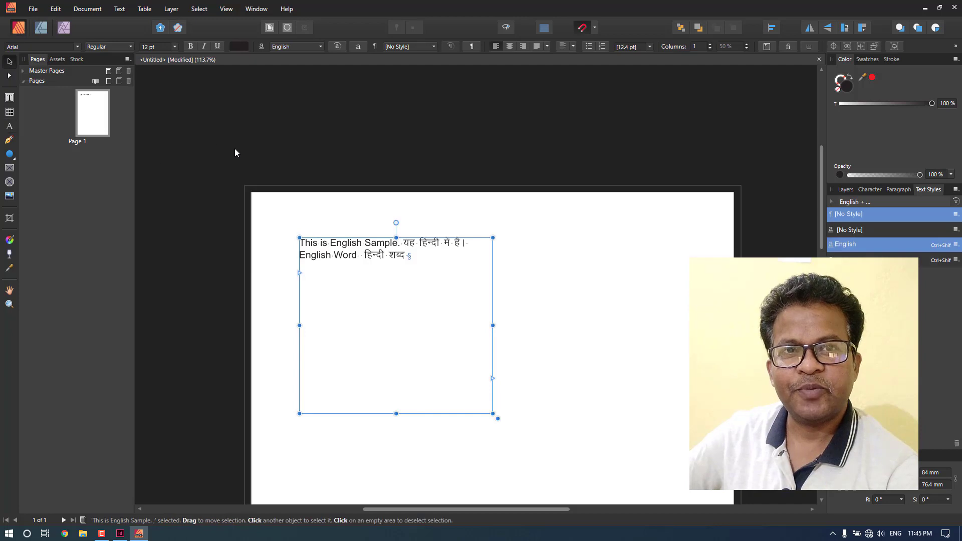
click(269, 159)
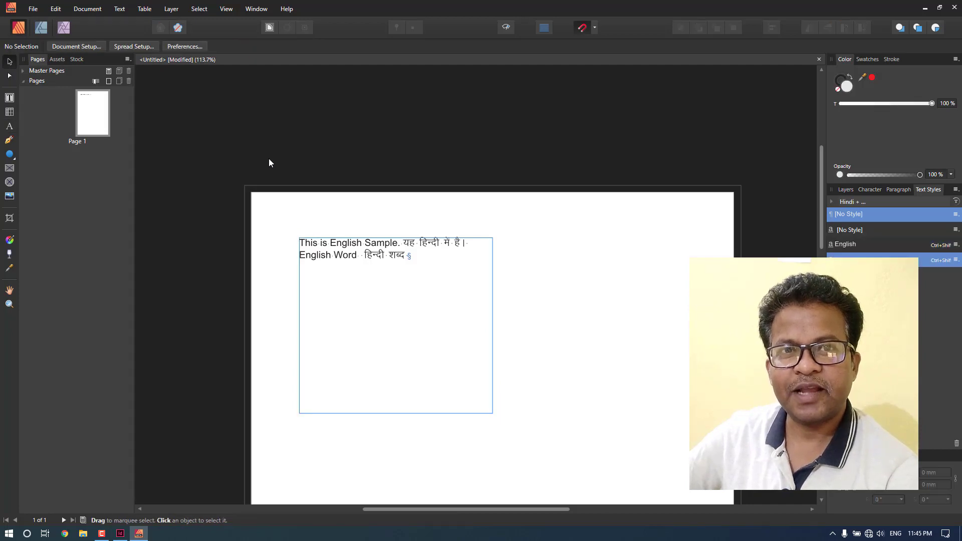